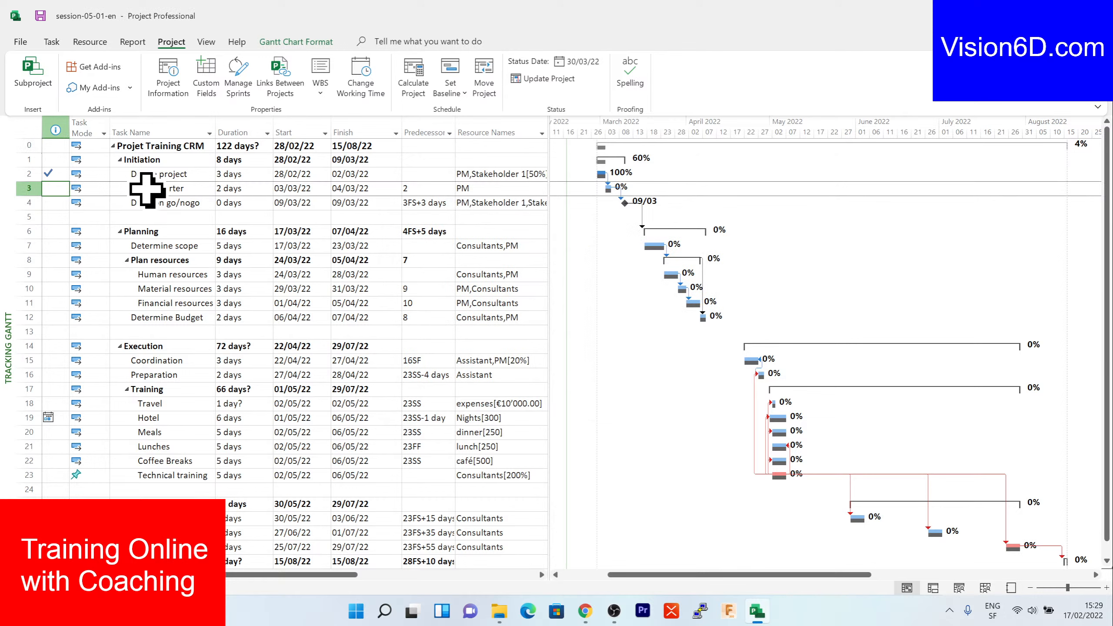
Mark the Write charter task as 100% complete
click(154, 191)
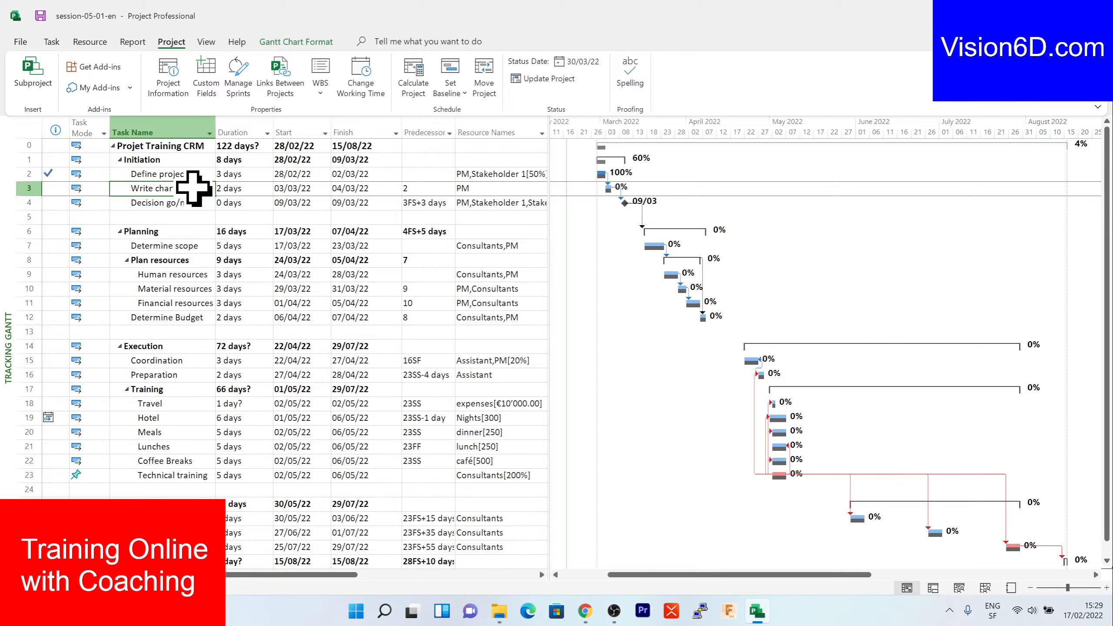
click(52, 43)
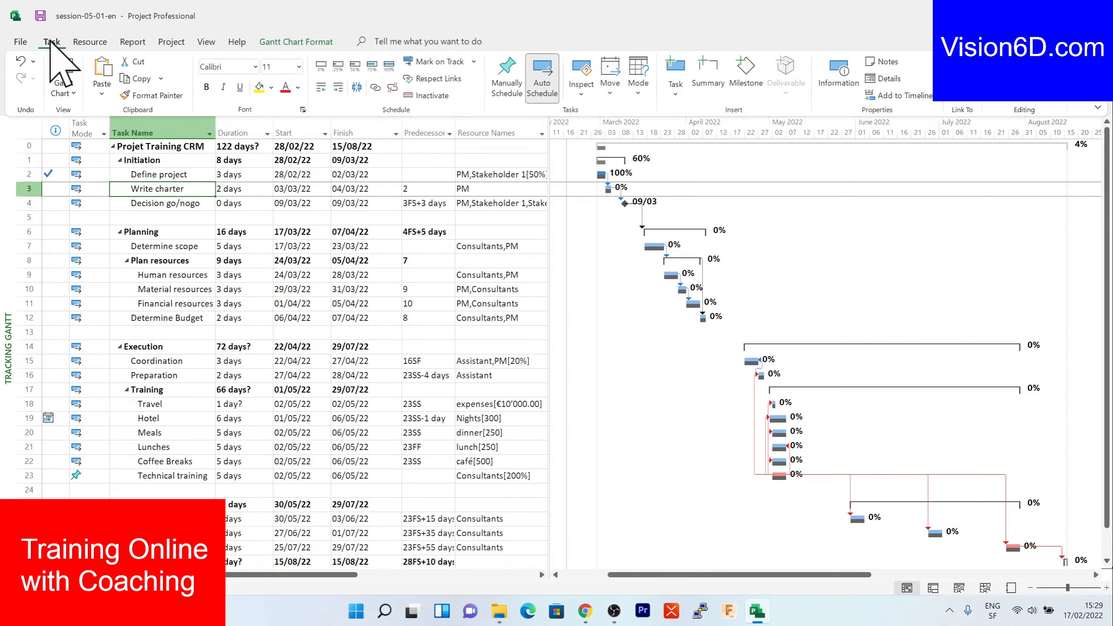
click(389, 66)
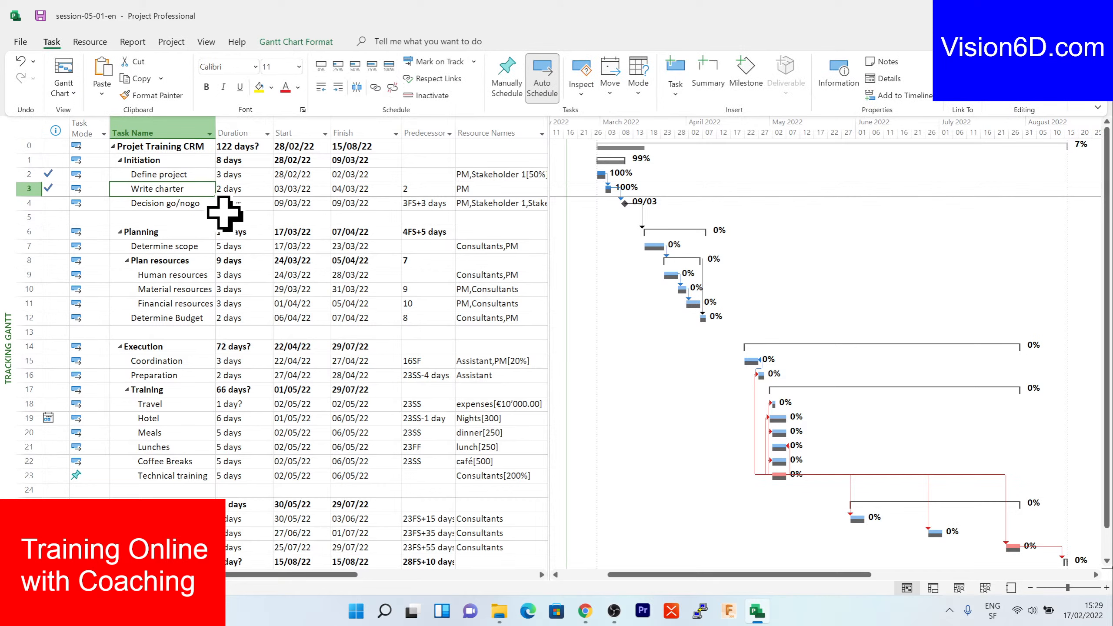
Inspect the Initiation task bars and their progress on the Gantt chart at a day-level timescale
click(1030, 587)
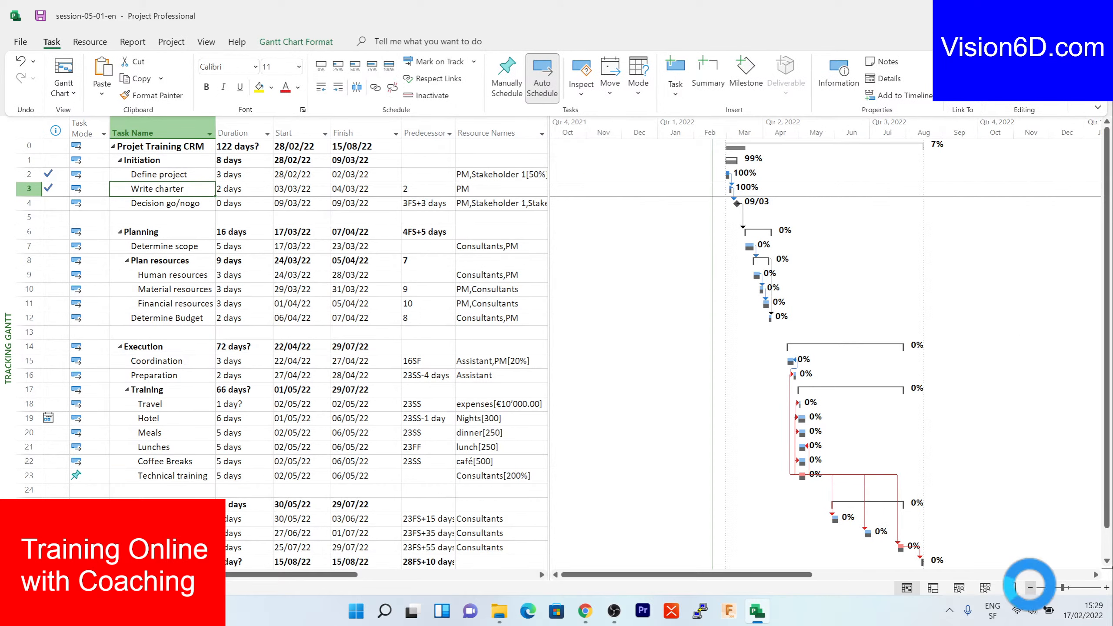
click(1107, 587)
click(1106, 588)
click(1106, 588)
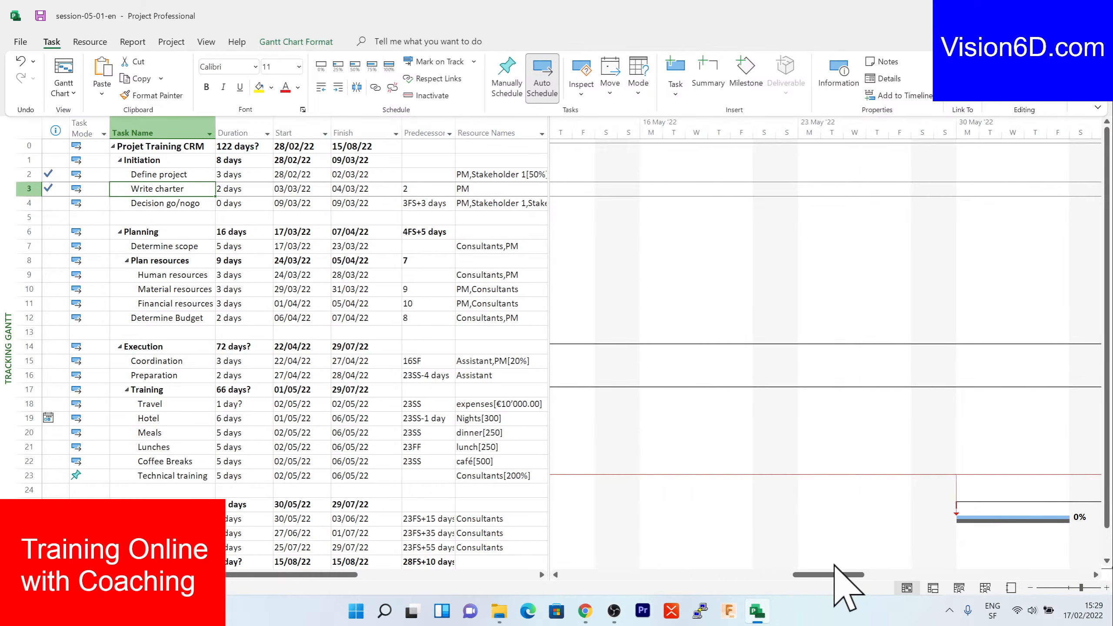
drag(839, 574, 620, 572)
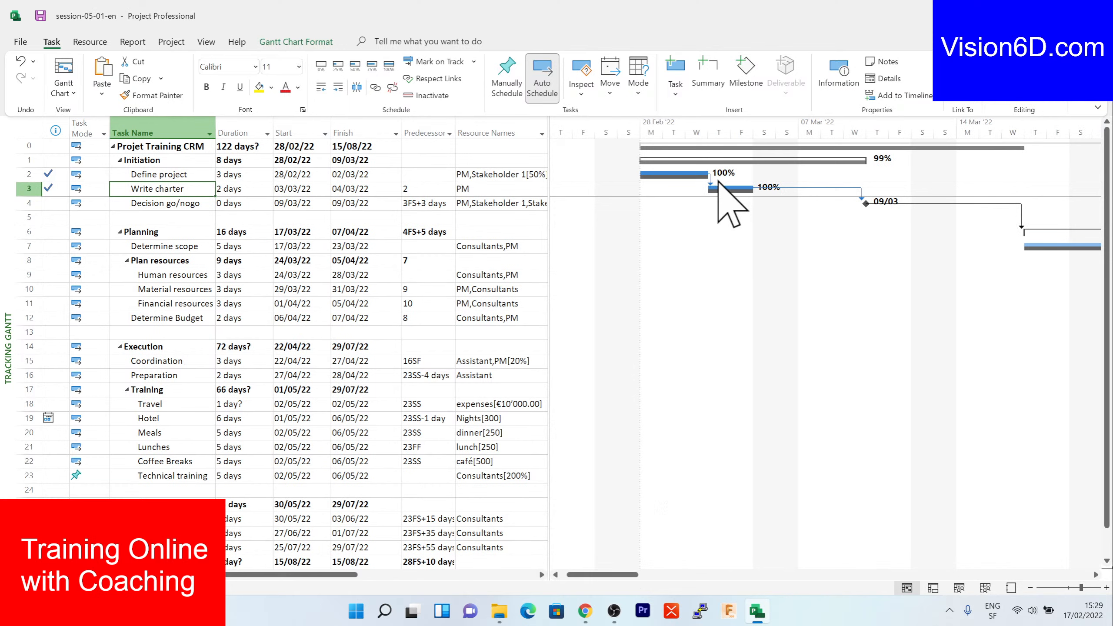
Open the Work Overview dashboard report and examine its burndown and work stats charts
click(132, 41)
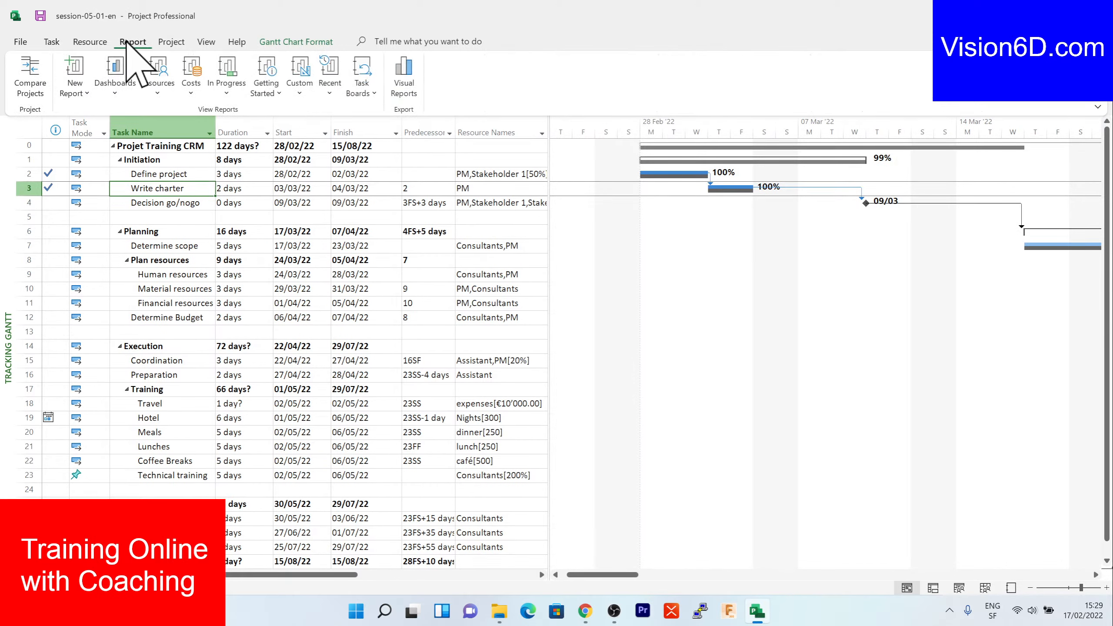
click(115, 80)
click(145, 187)
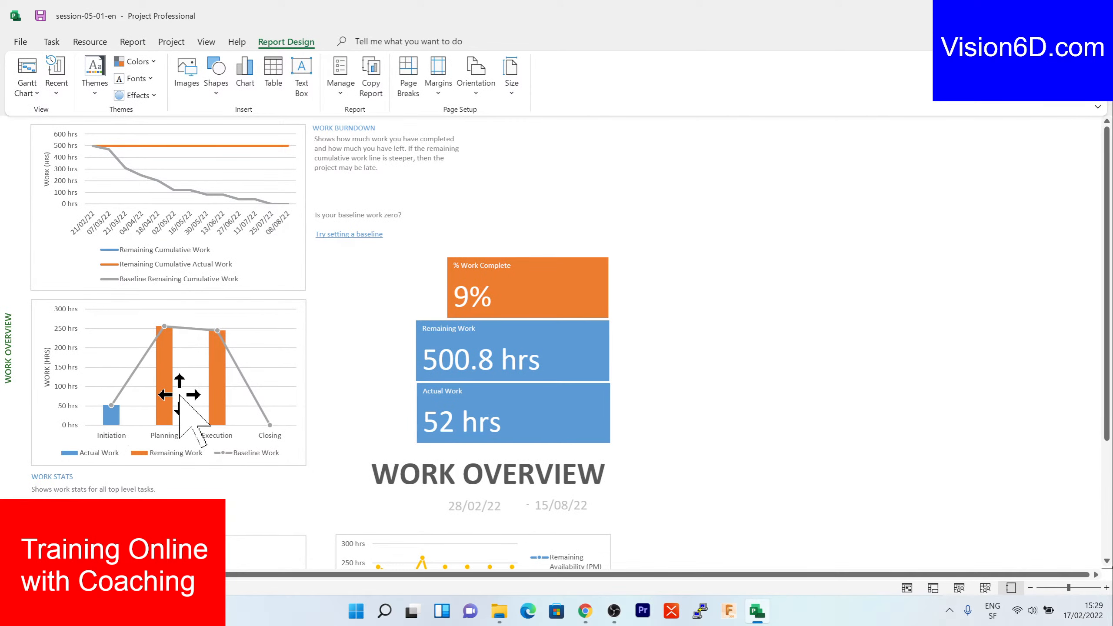
scroll(179, 395, down, 1)
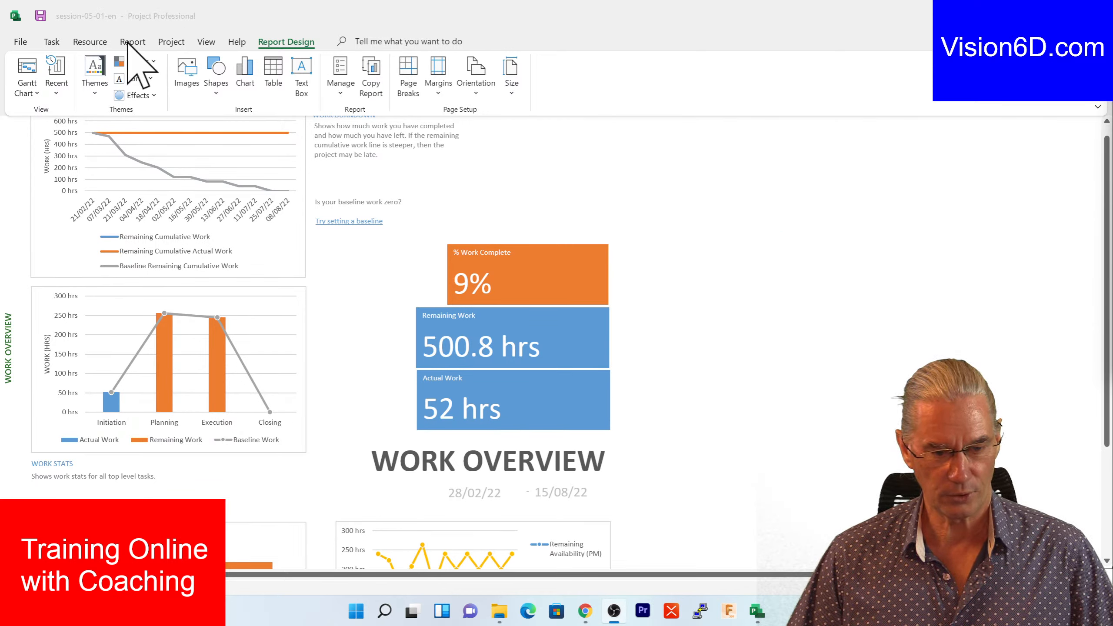
Return to the Gantt view and fit the entire project into the timeline
click(52, 41)
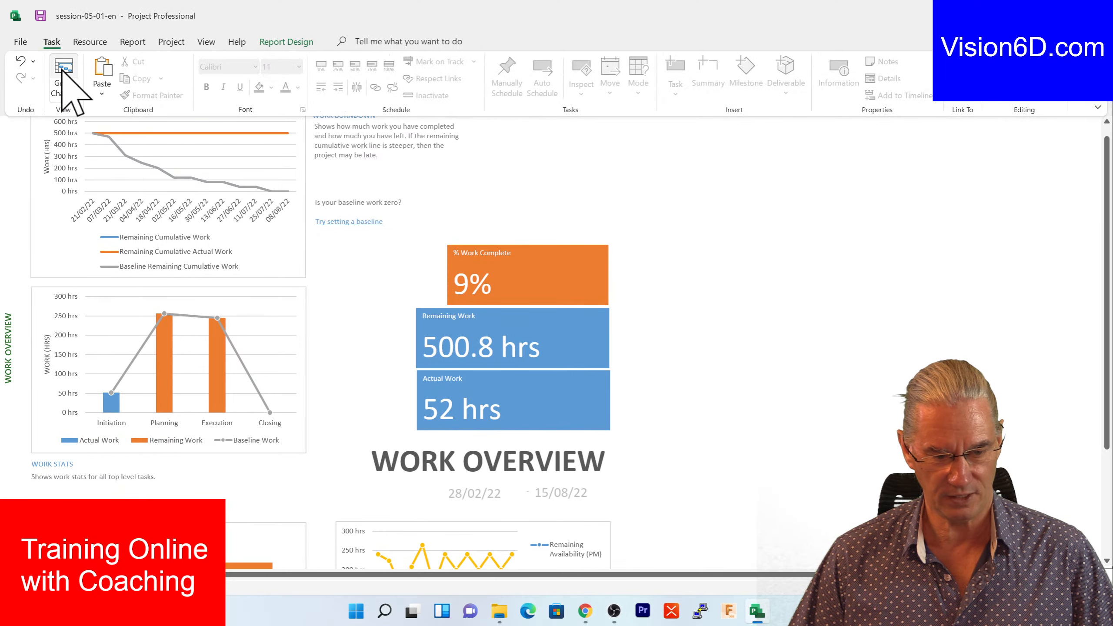
click(63, 70)
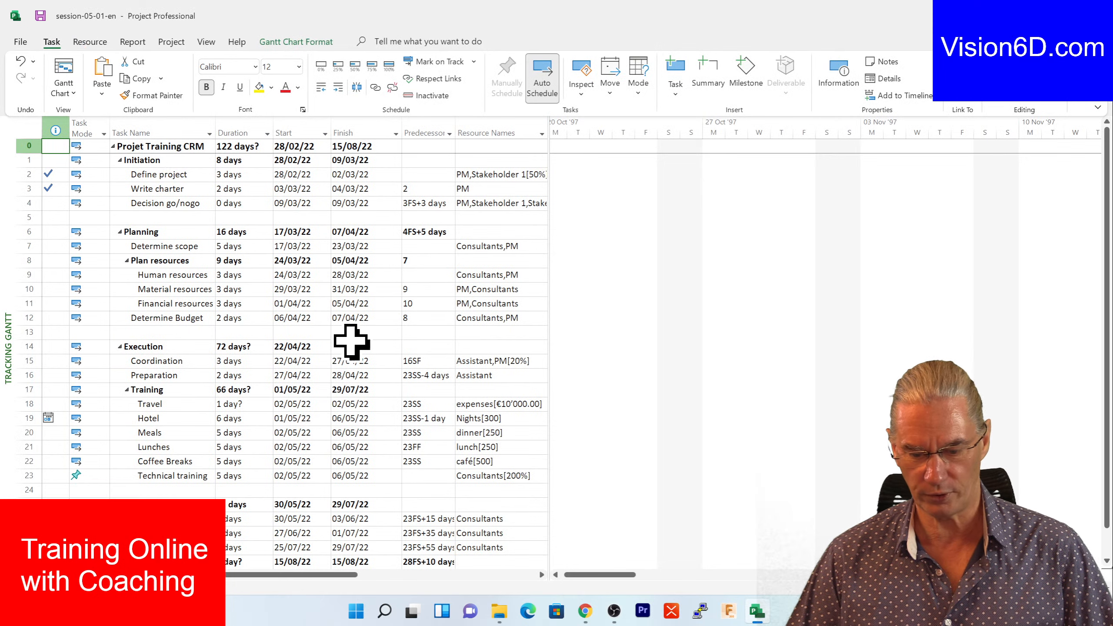
click(206, 41)
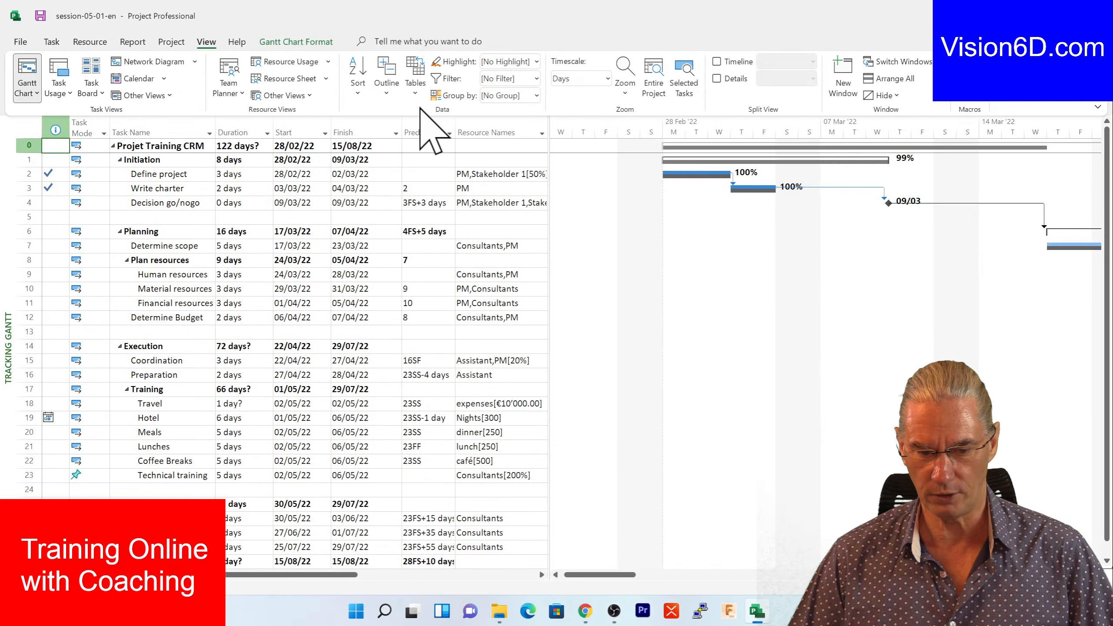
click(661, 74)
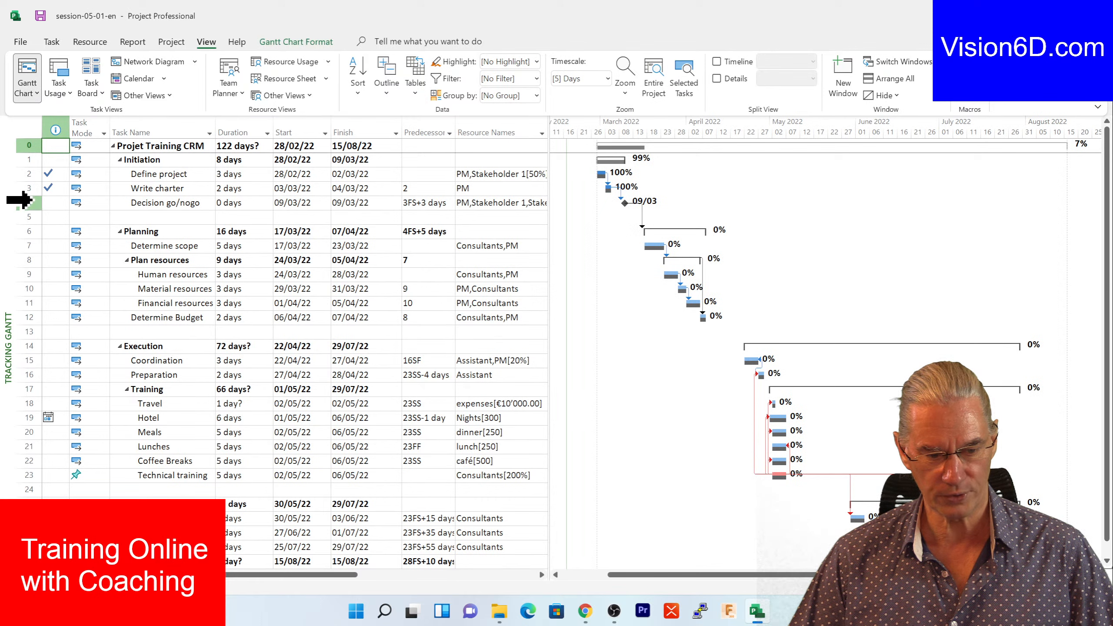
Mark the Decision go/nogo milestone as 100% complete and check the Initiation summary task
click(20, 203)
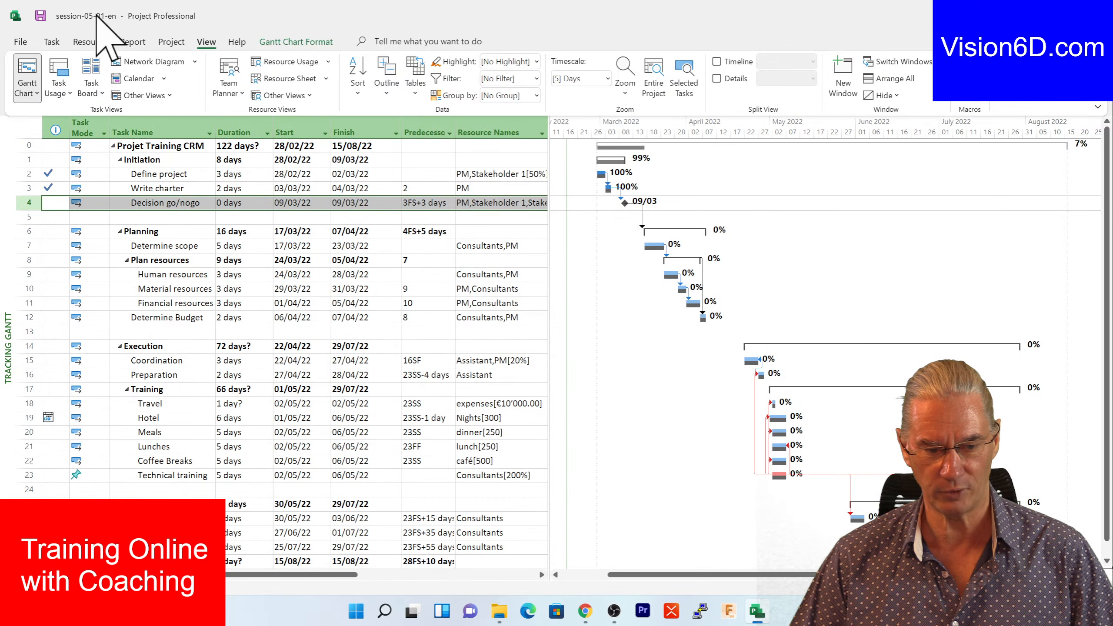
click(51, 41)
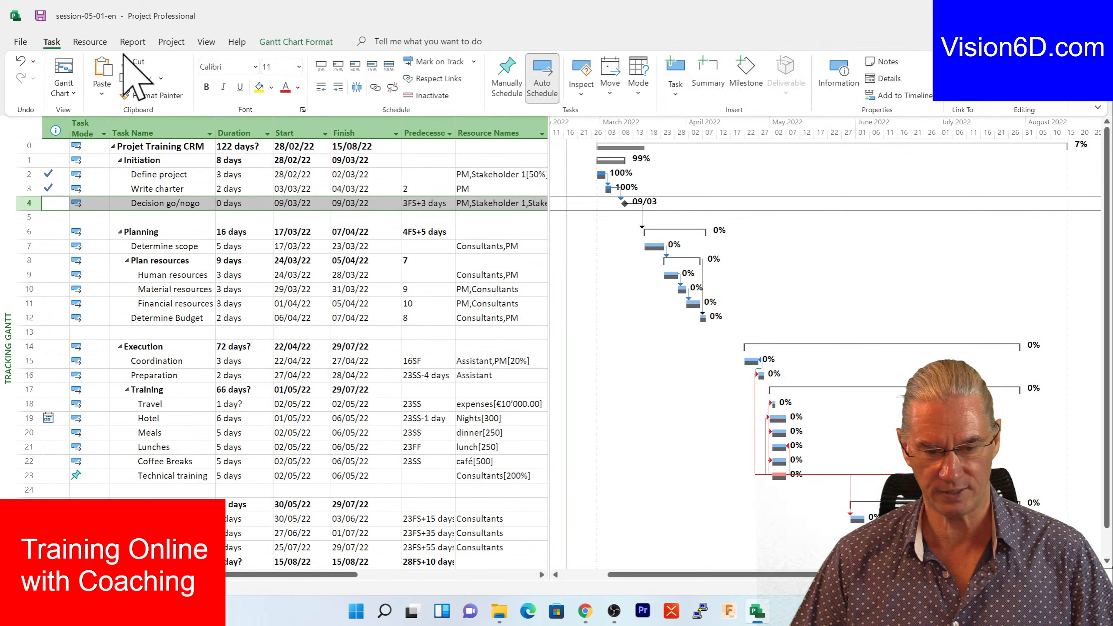
click(388, 65)
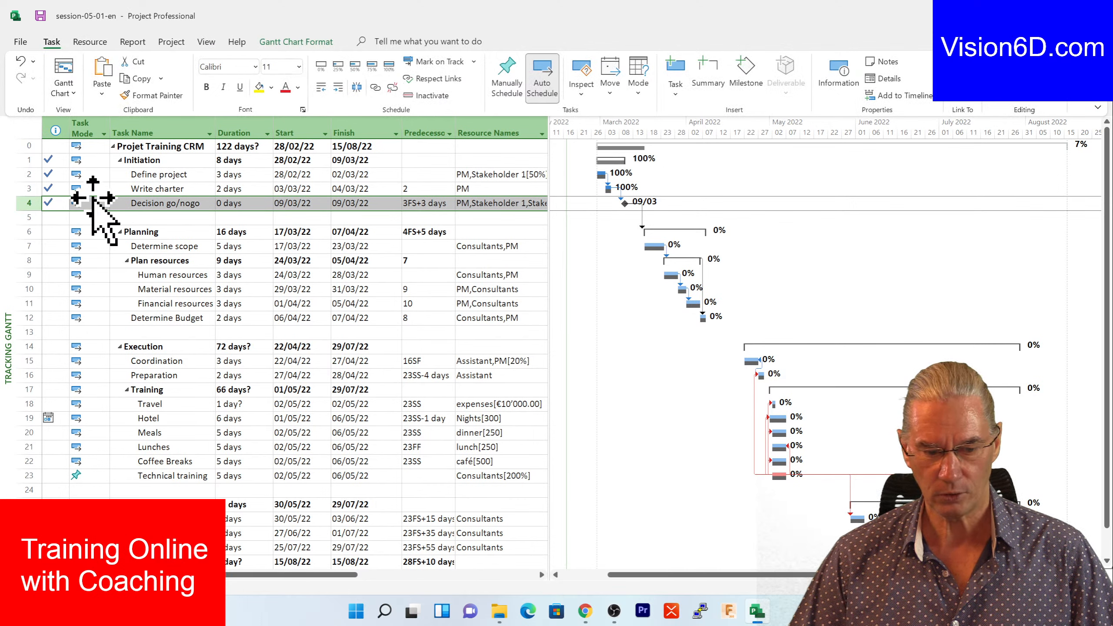
click(17, 160)
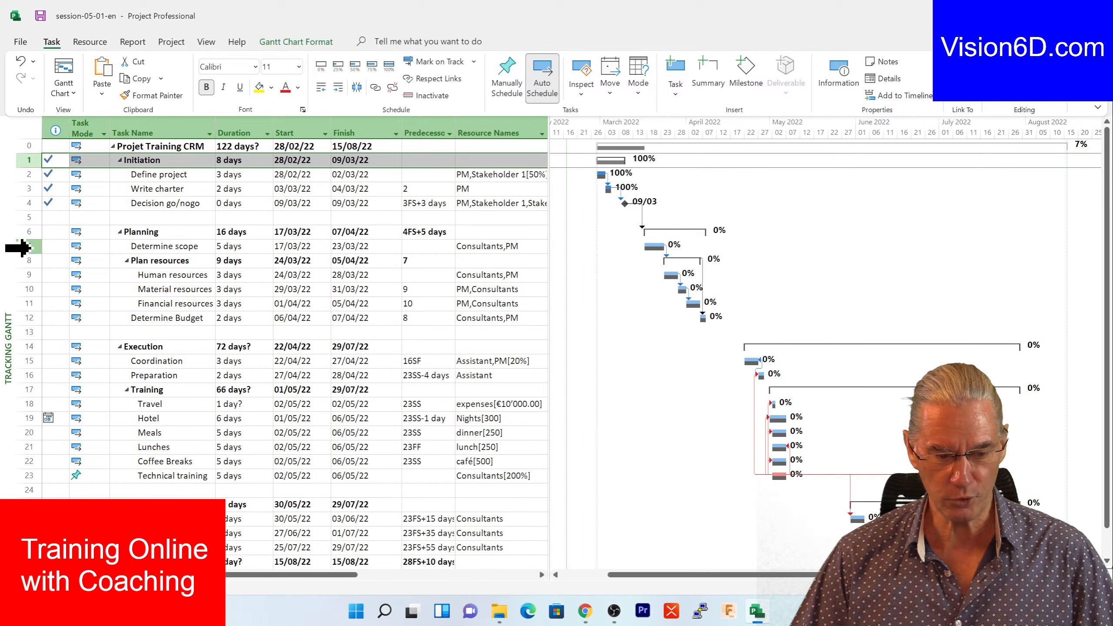
Set the duration of the Determine scope task to 9 days
click(19, 246)
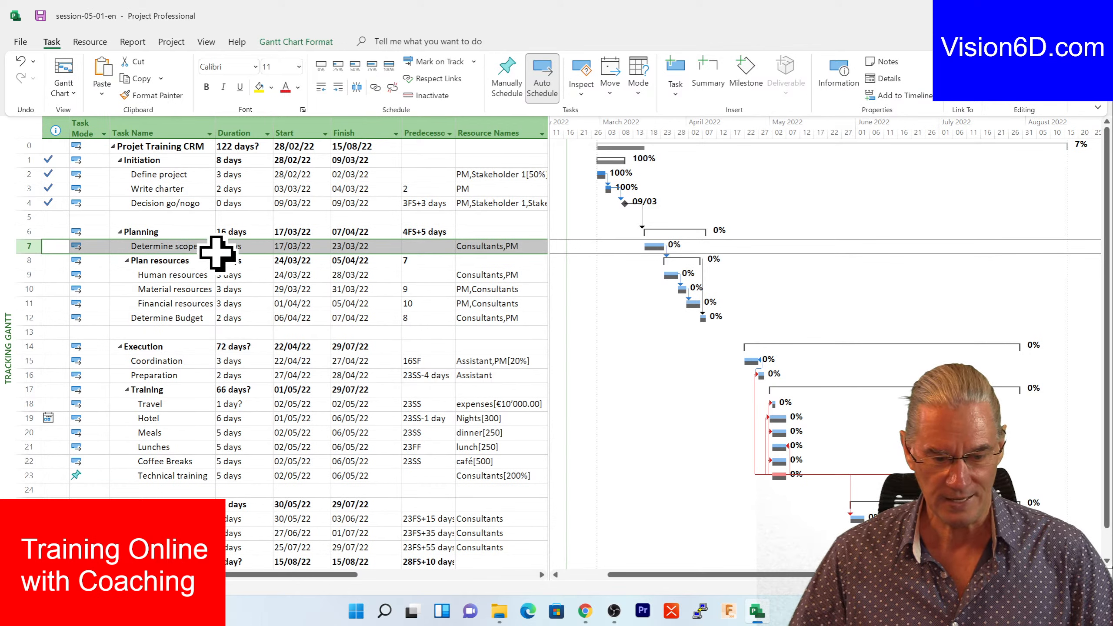
click(253, 247)
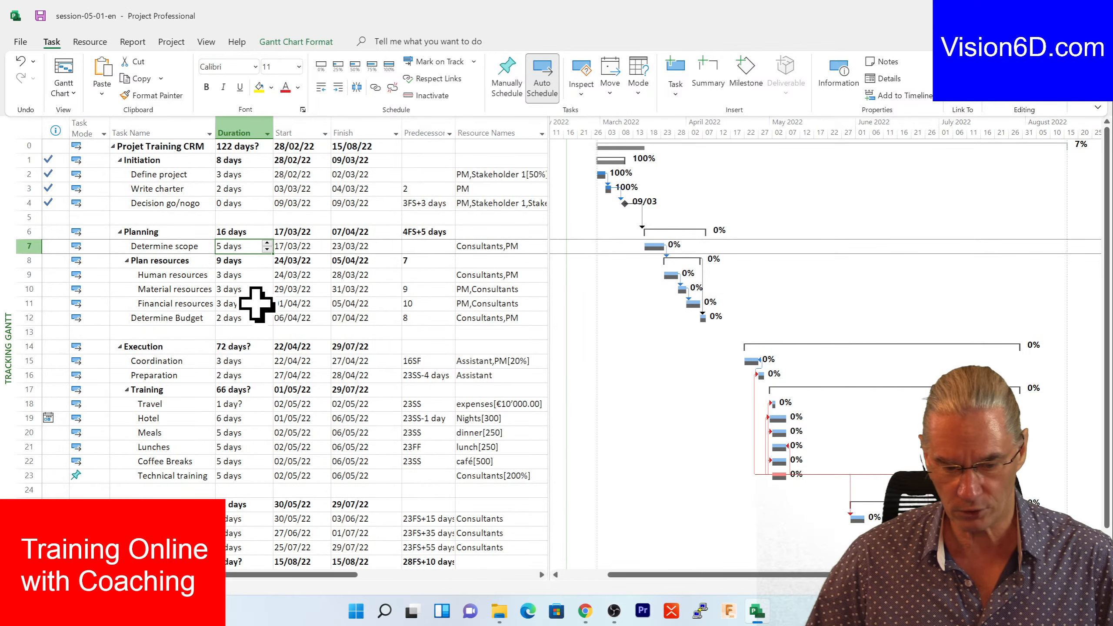
key(BackSpace)
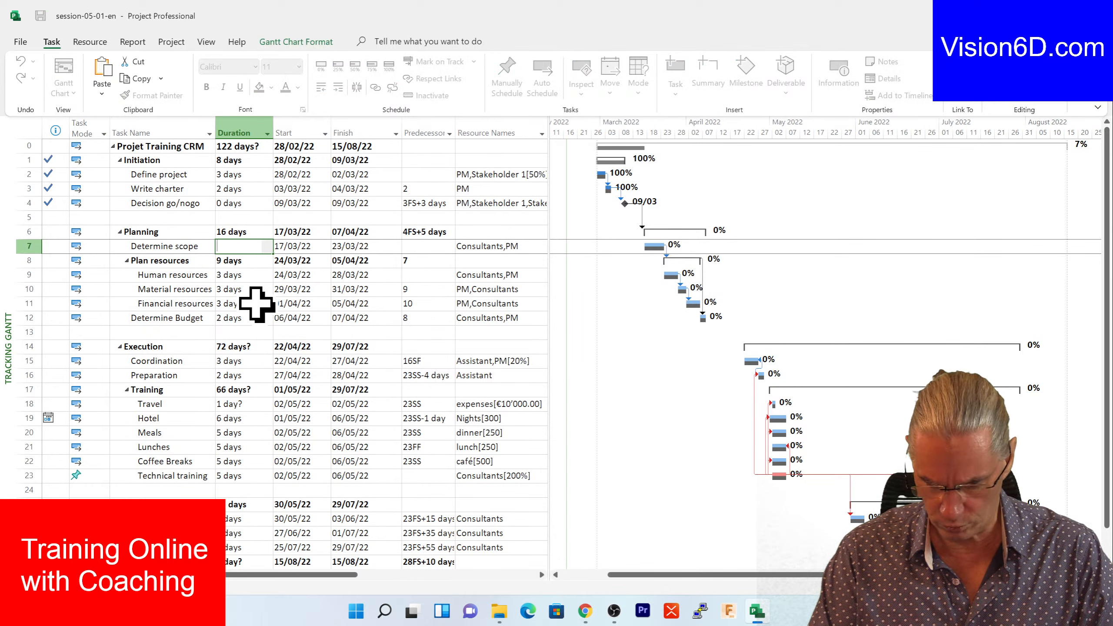
text(9 )
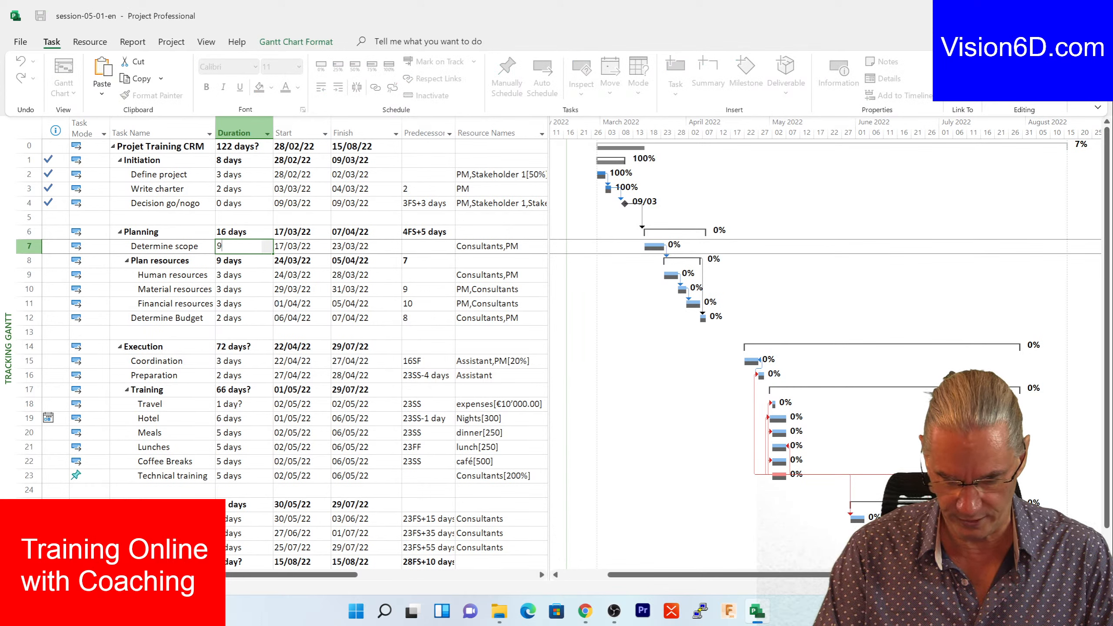
text(d)
key(Return)
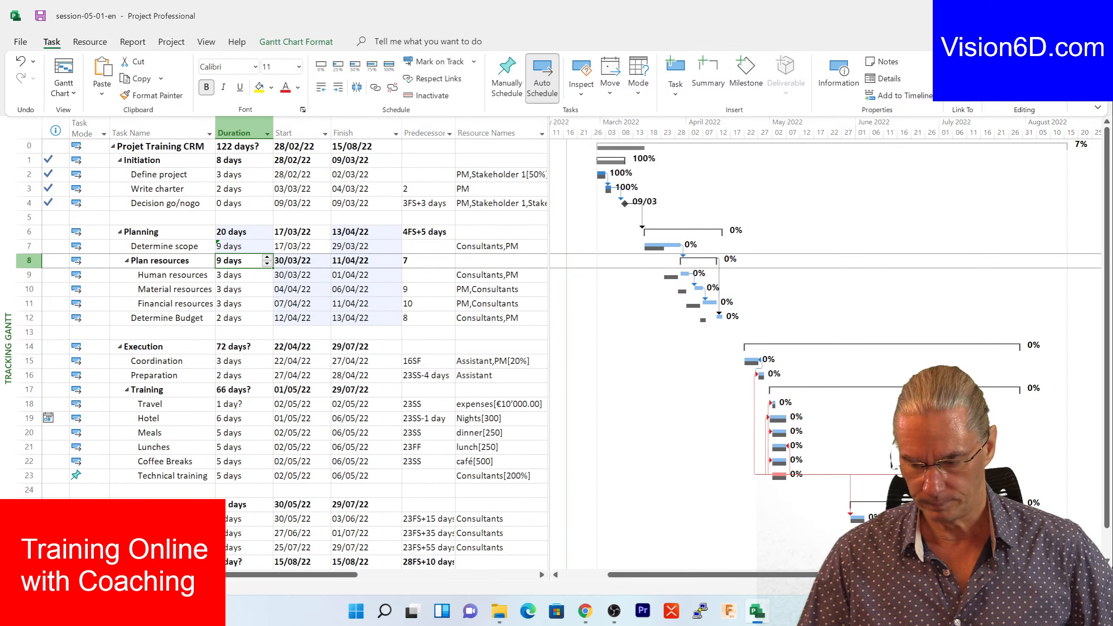
Inspect the Planning bars against their baseline at a closer timescale and switch the task sheet to the Variance table
scroll(826, 347, up, 3)
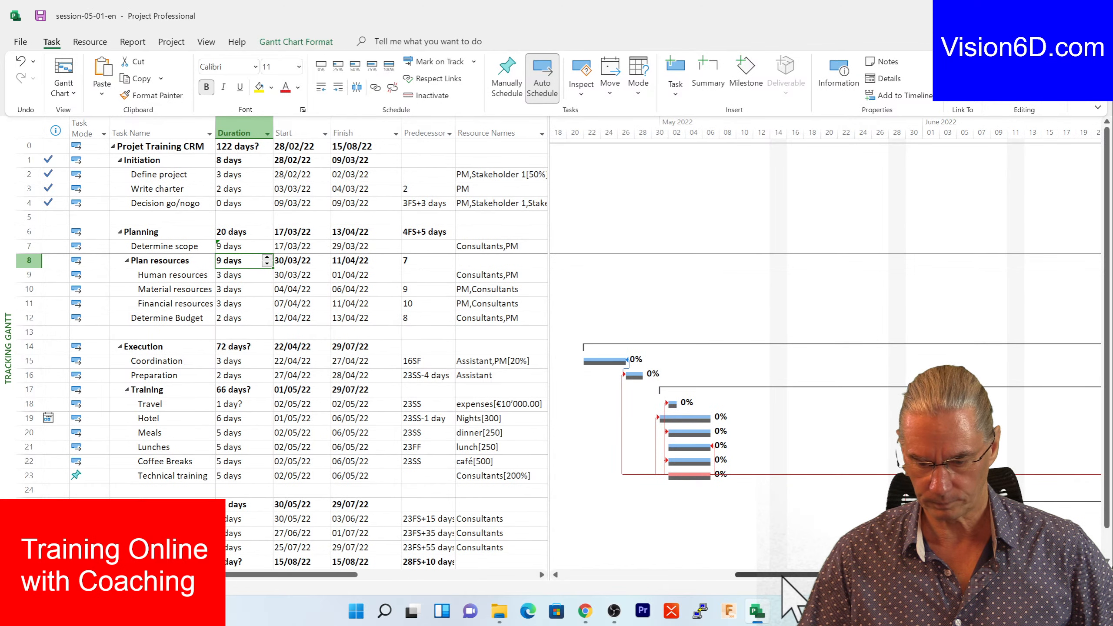
drag(782, 575, 652, 556)
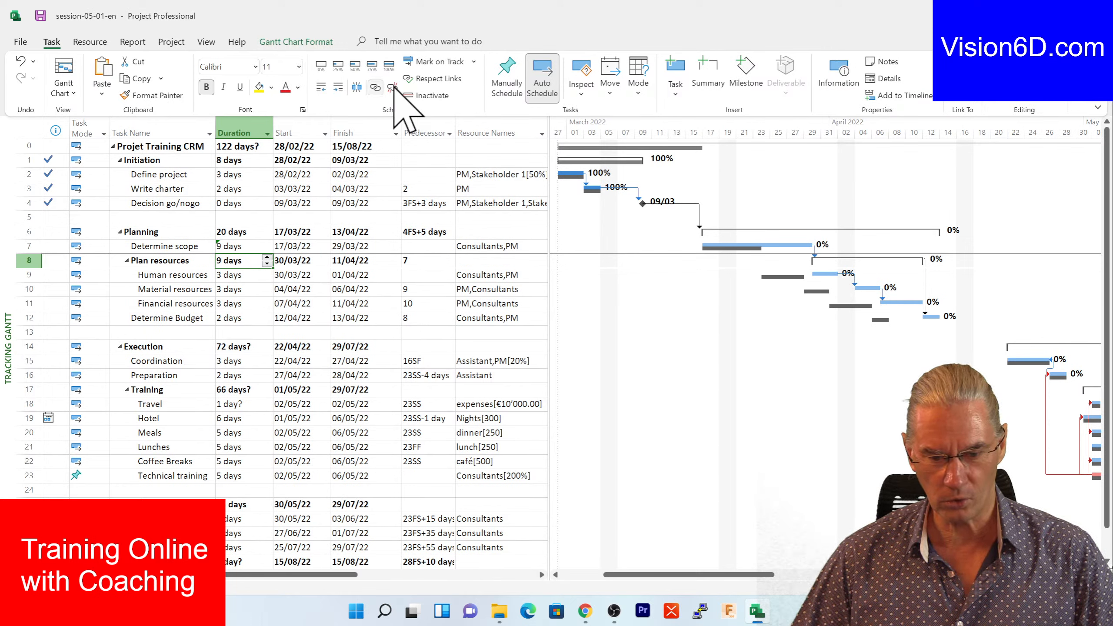
click(213, 41)
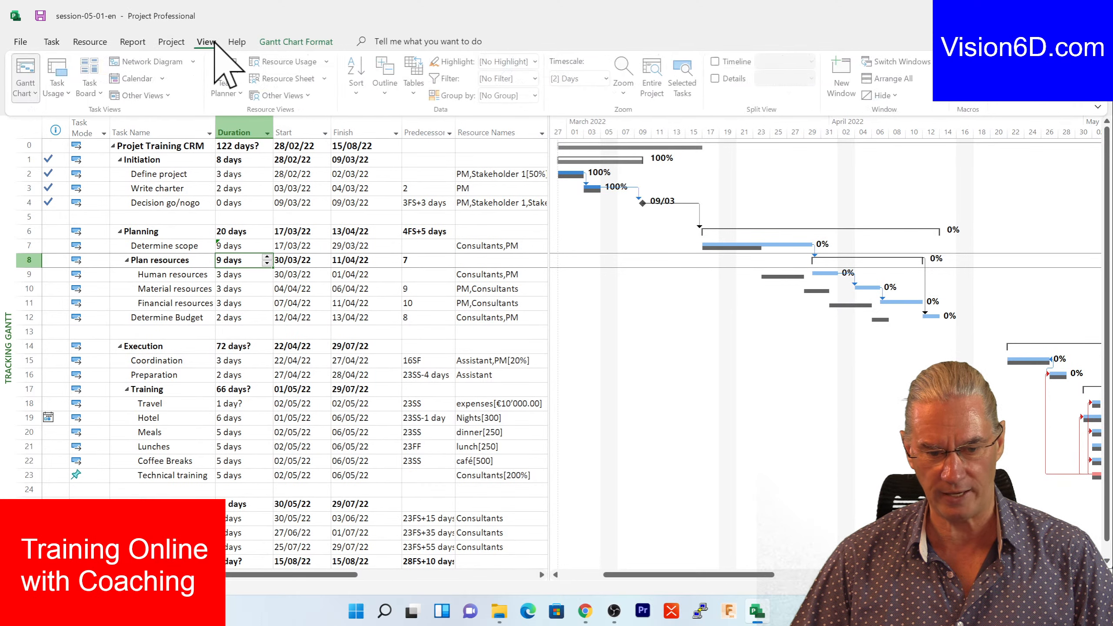
click(419, 92)
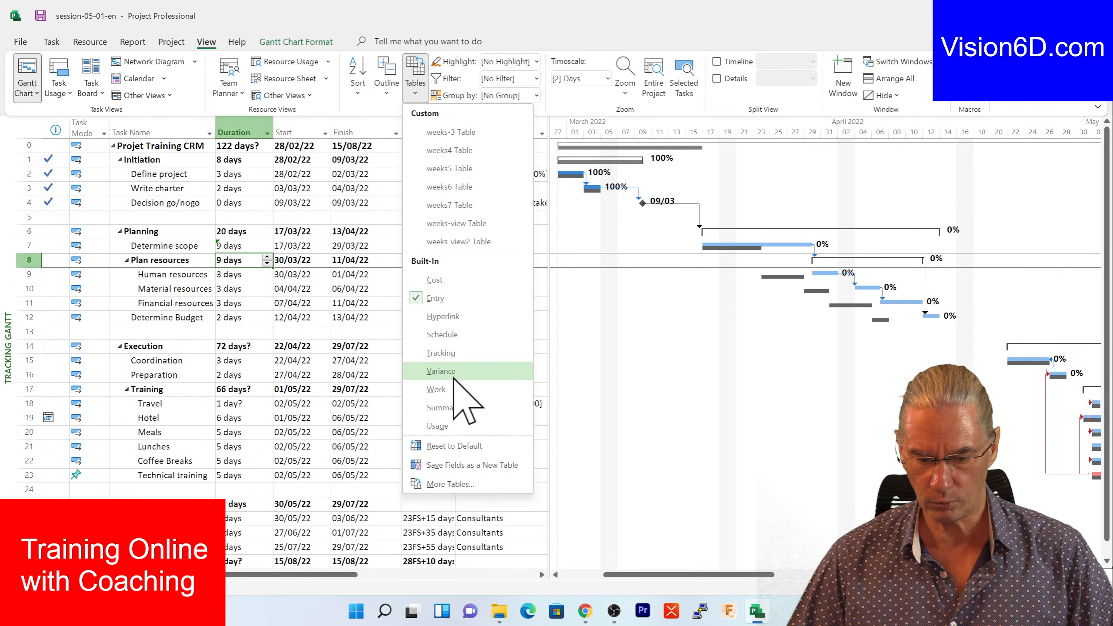
click(453, 376)
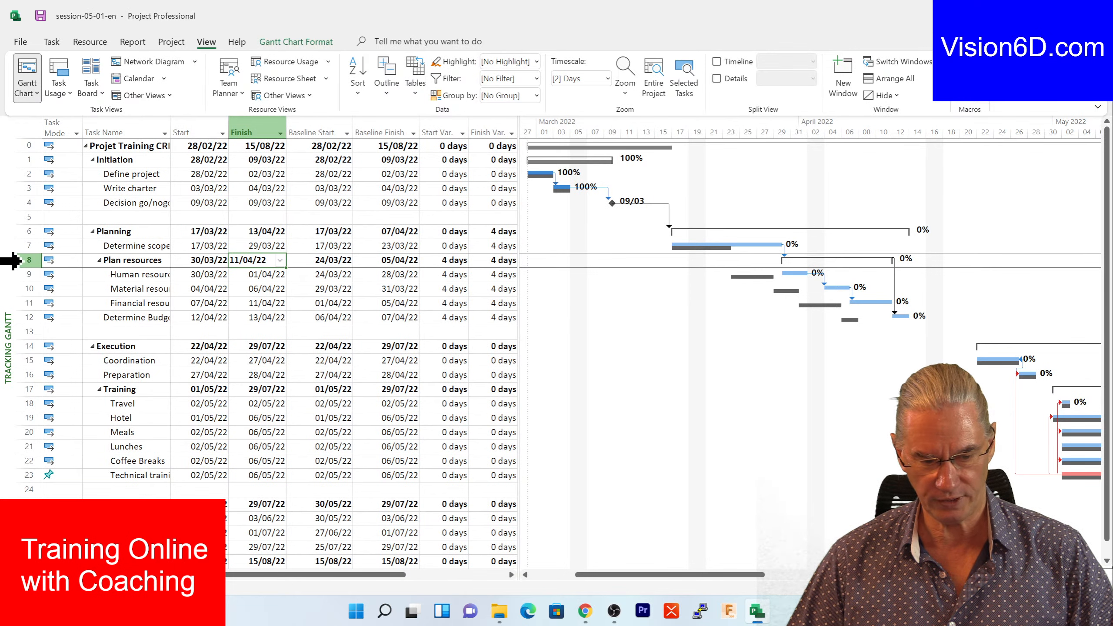
Examine the start and finish variances, particularly the finish variance of the Determine scope task
click(22, 245)
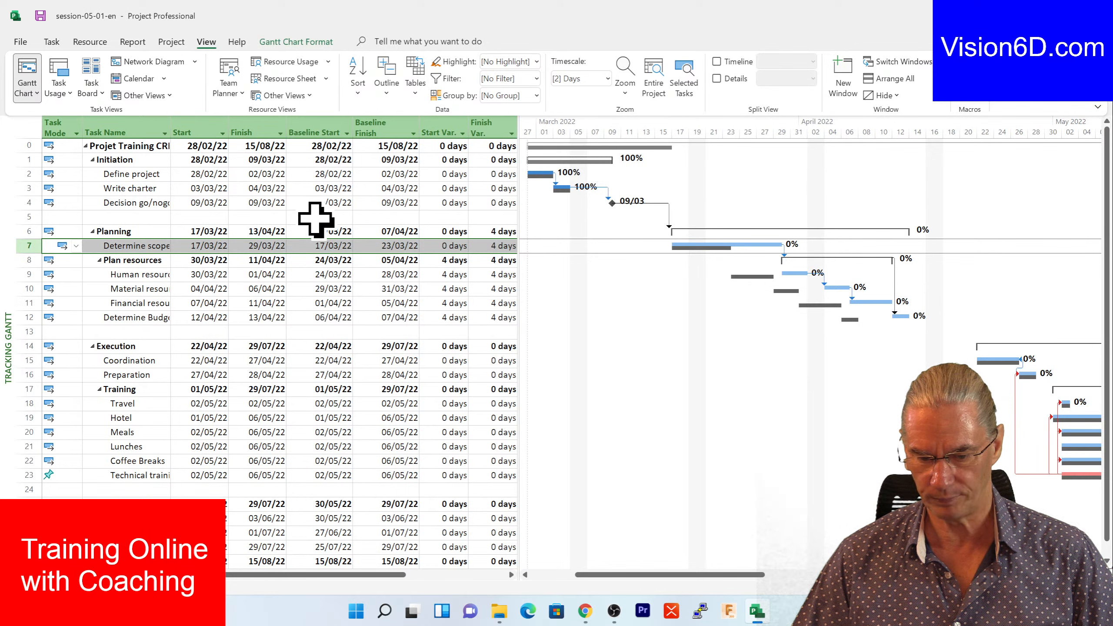
click(448, 123)
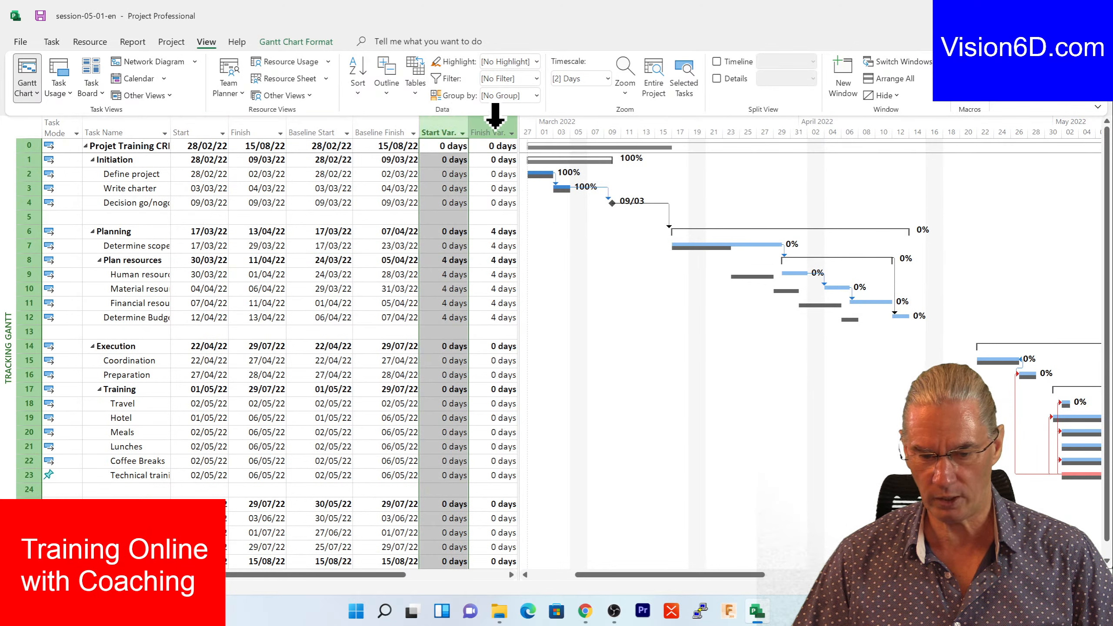
click(495, 124)
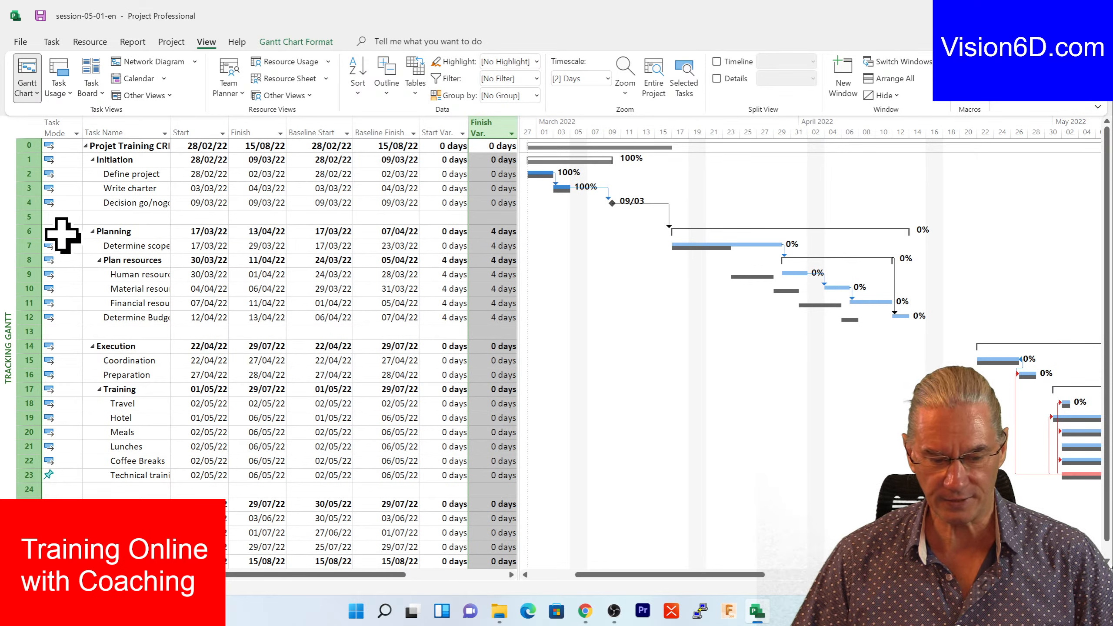
click(19, 247)
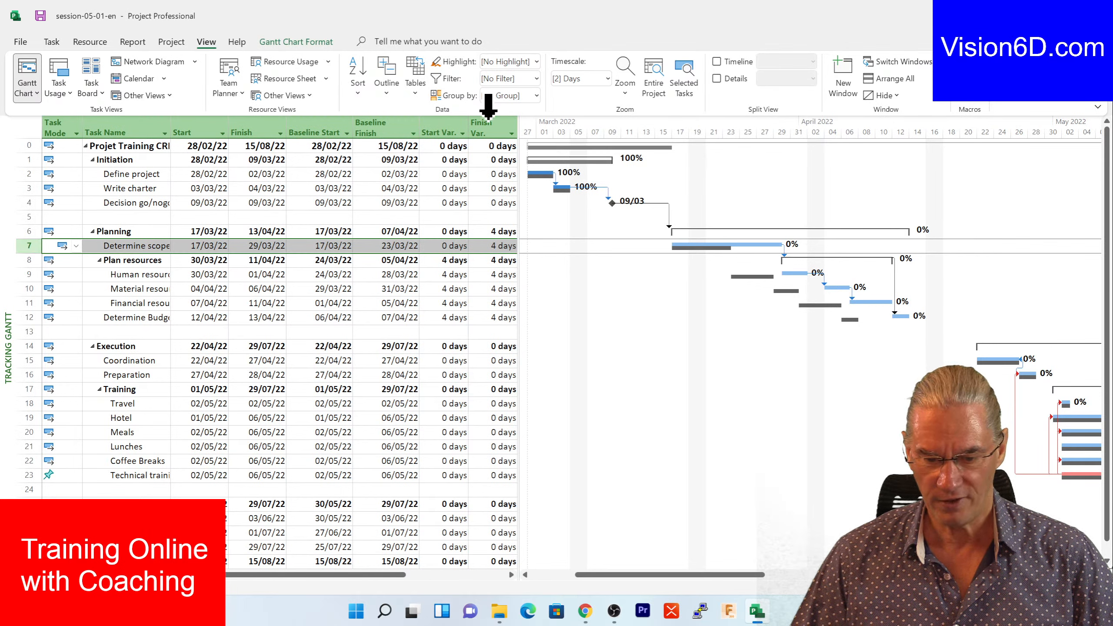
click(503, 248)
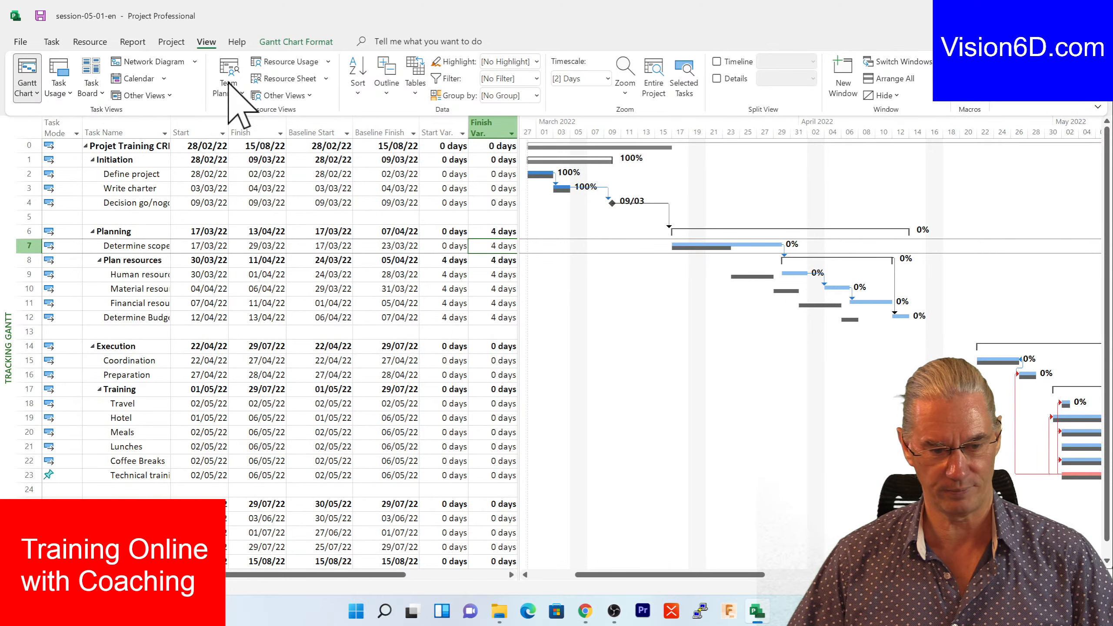
Open the Work Overview dashboard report to review the work figures with the longer Determine scope task
click(140, 44)
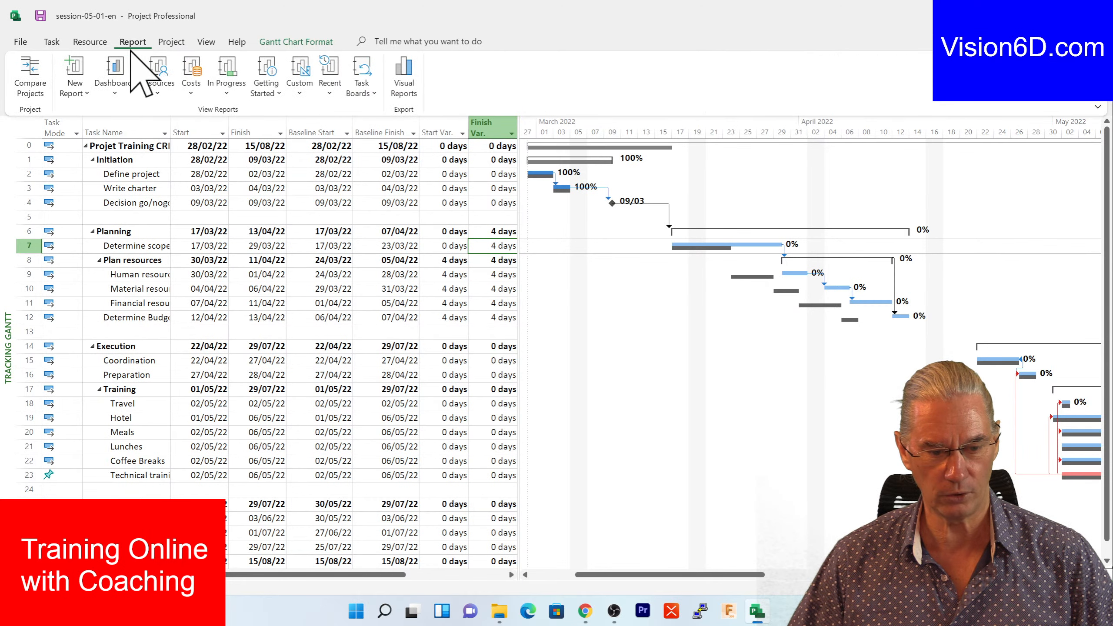
click(114, 90)
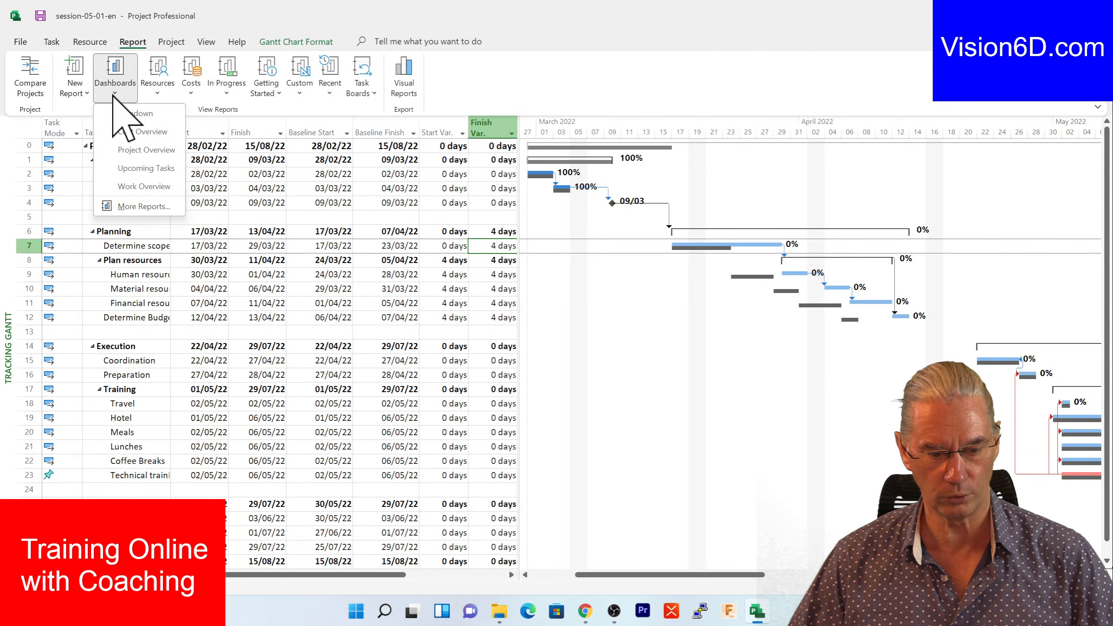
click(136, 188)
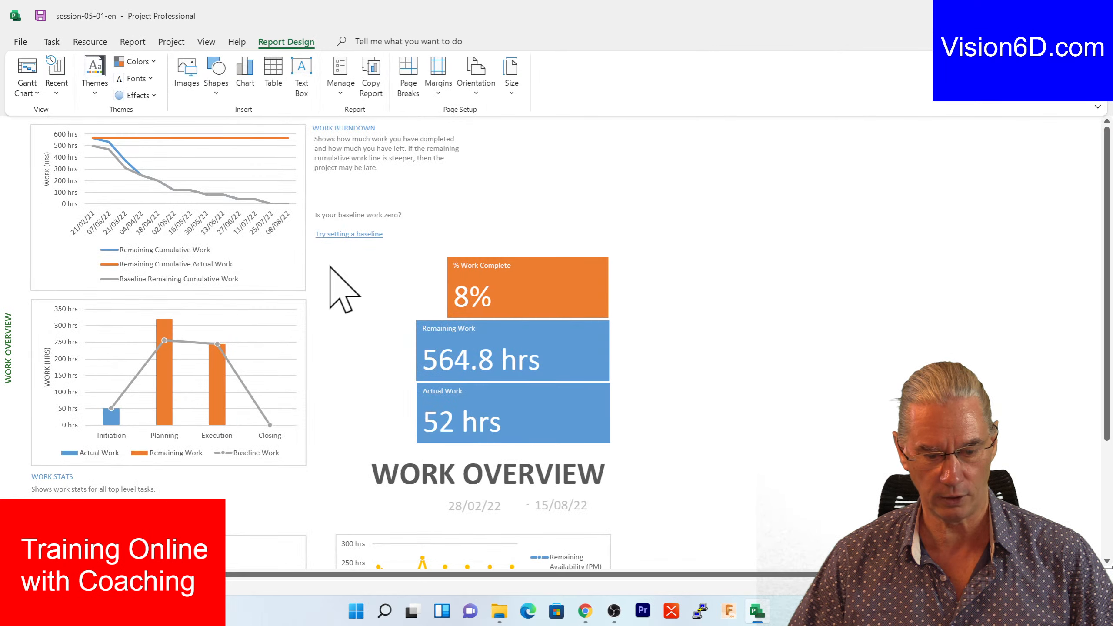
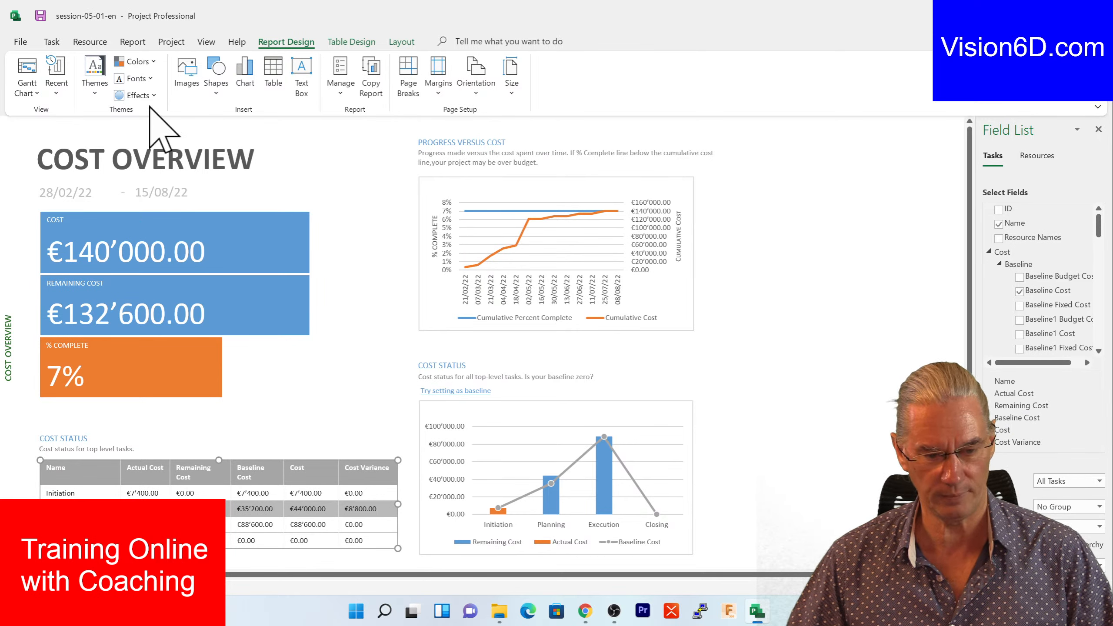
Open the Cost Overruns report to review the task and resource cost variances
click(133, 42)
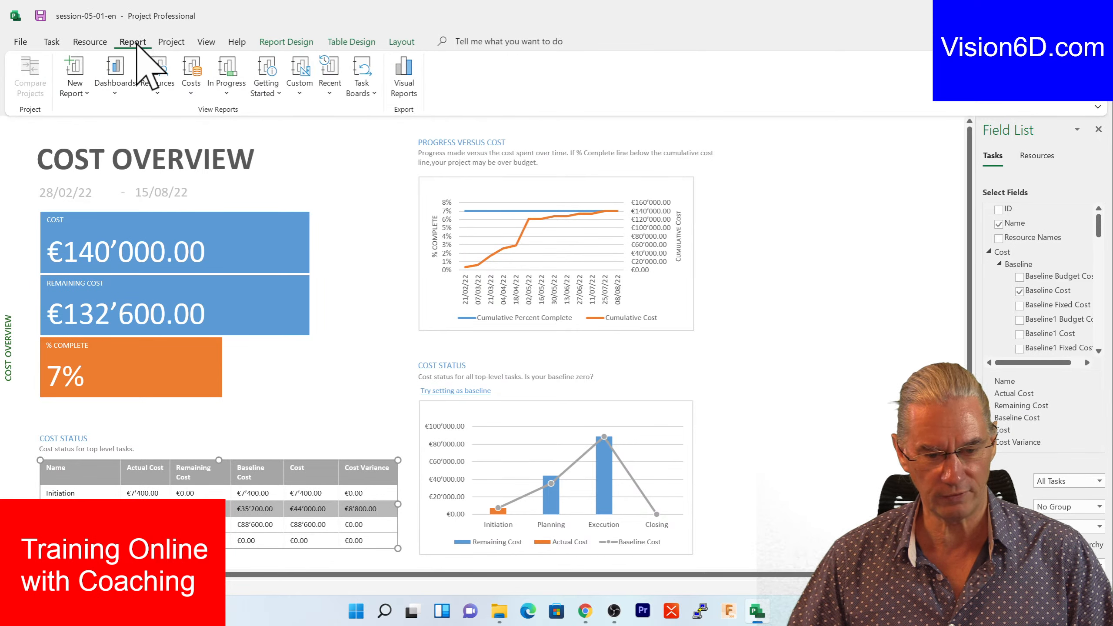
click(193, 97)
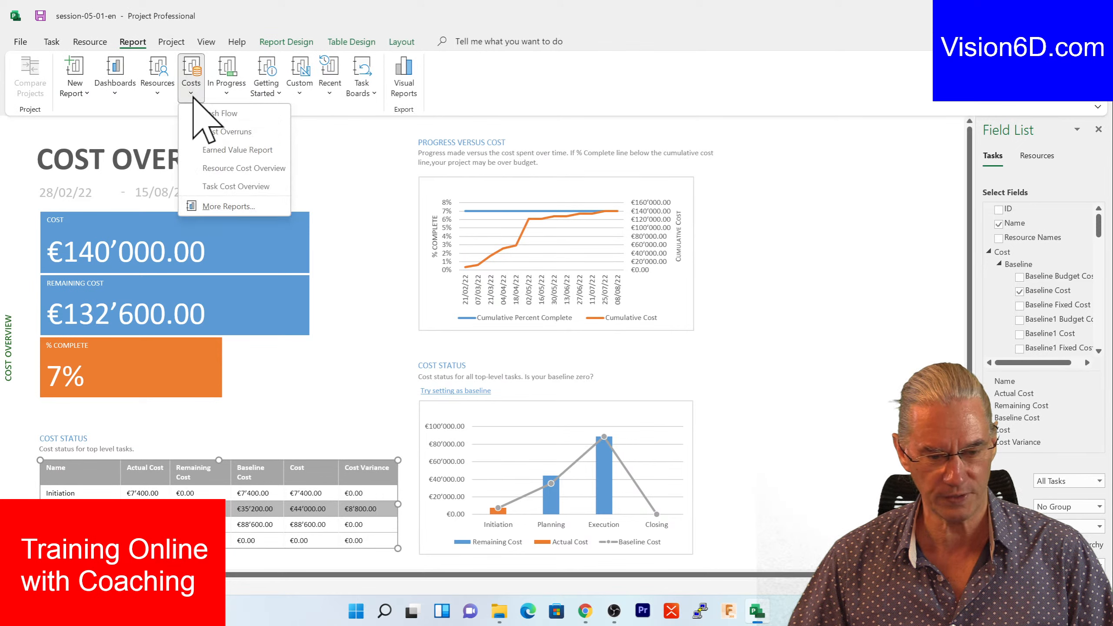
click(210, 137)
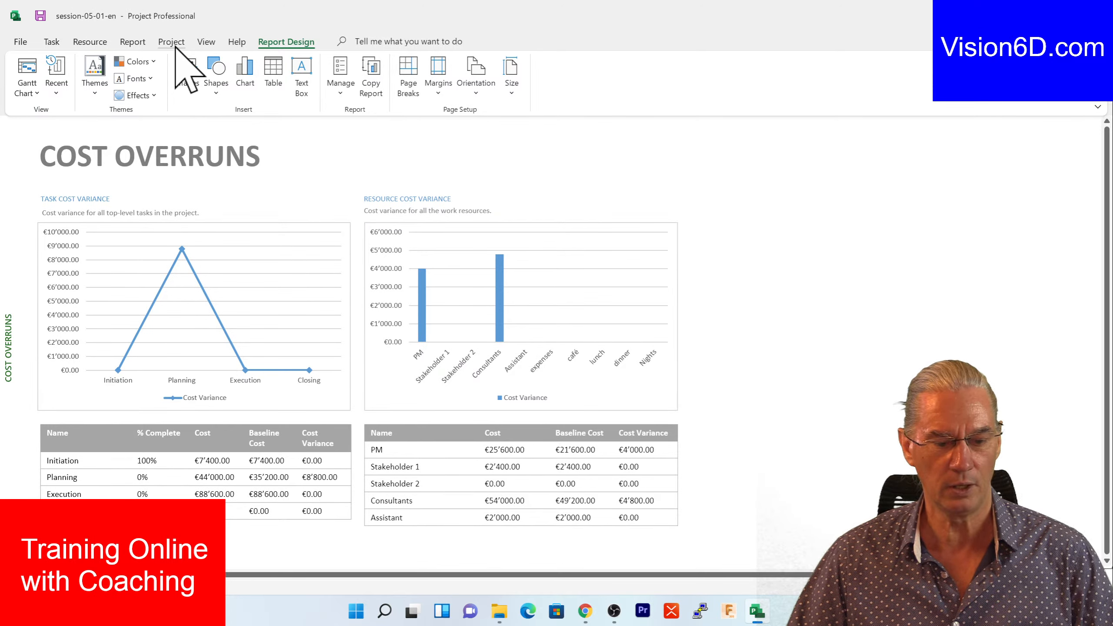
Open the Milestone Report to review late, upcoming and completed milestones
click(132, 42)
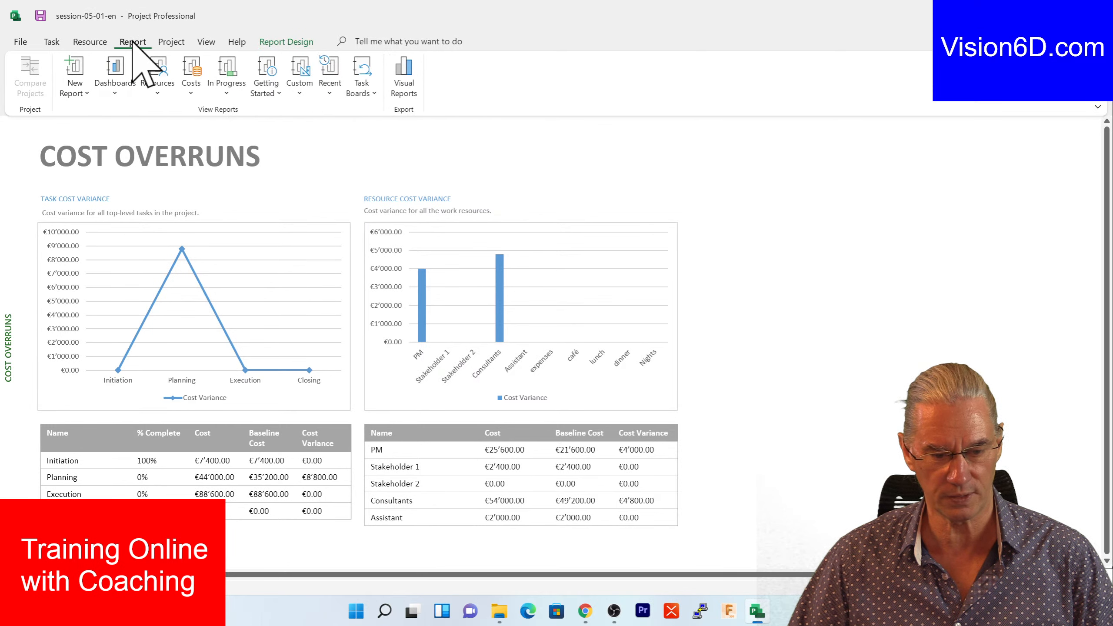
click(226, 91)
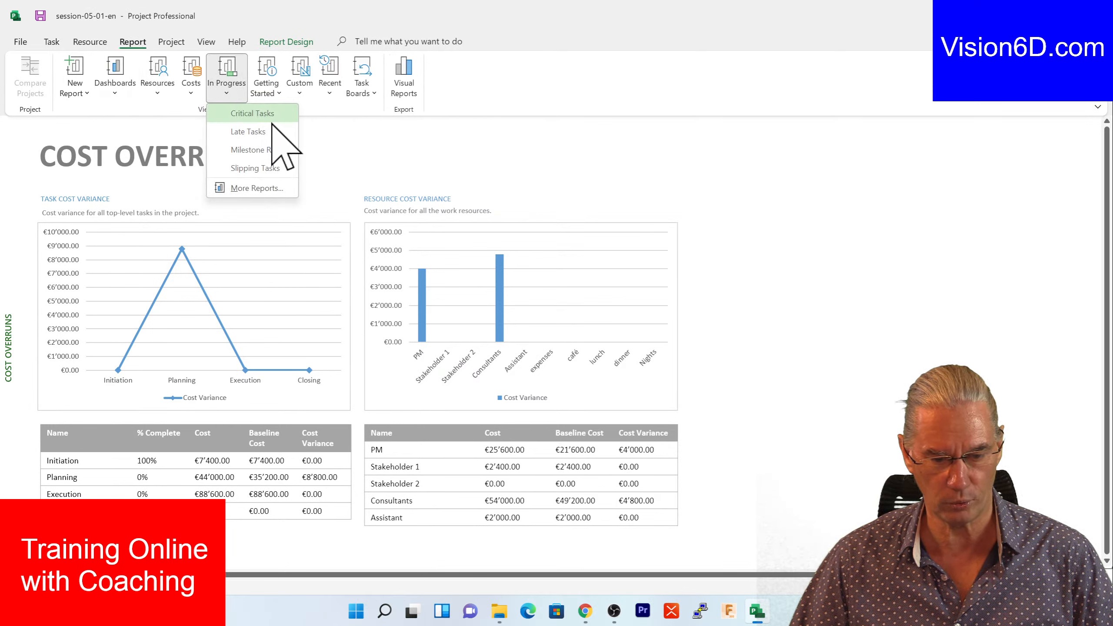
click(282, 150)
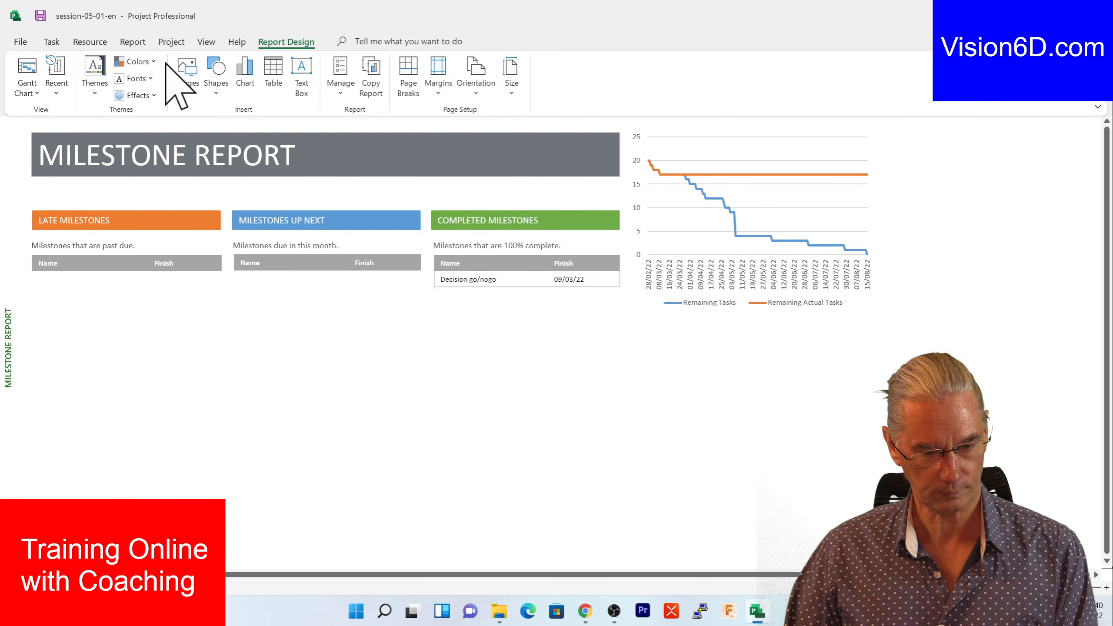
Open the Upcoming Tasks dashboard report to check the tasks due this week and starting soon
click(133, 42)
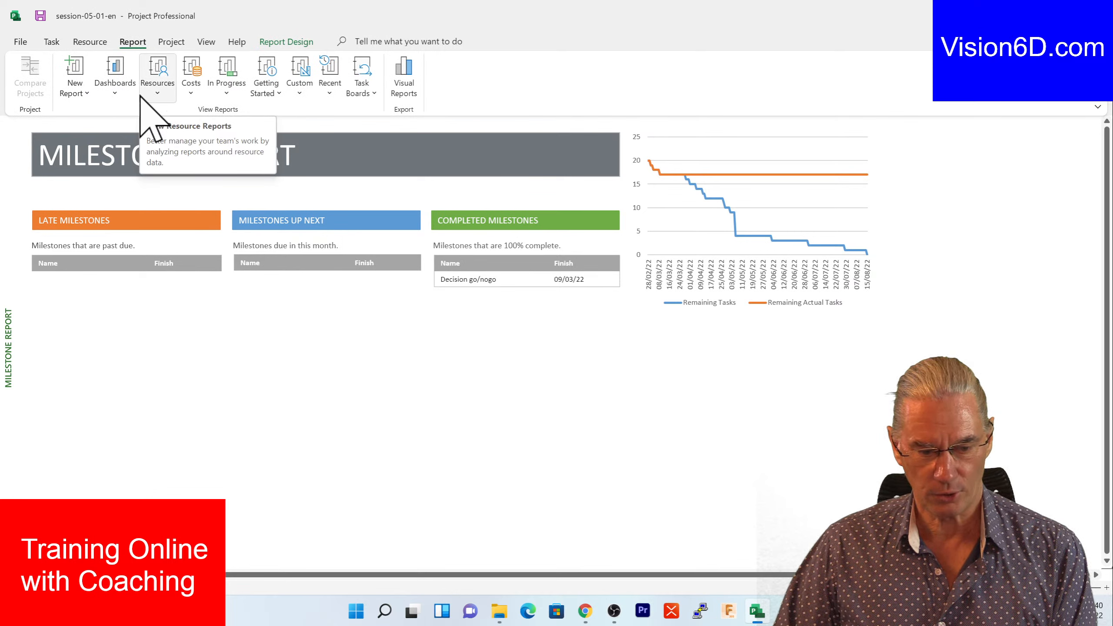
click(115, 92)
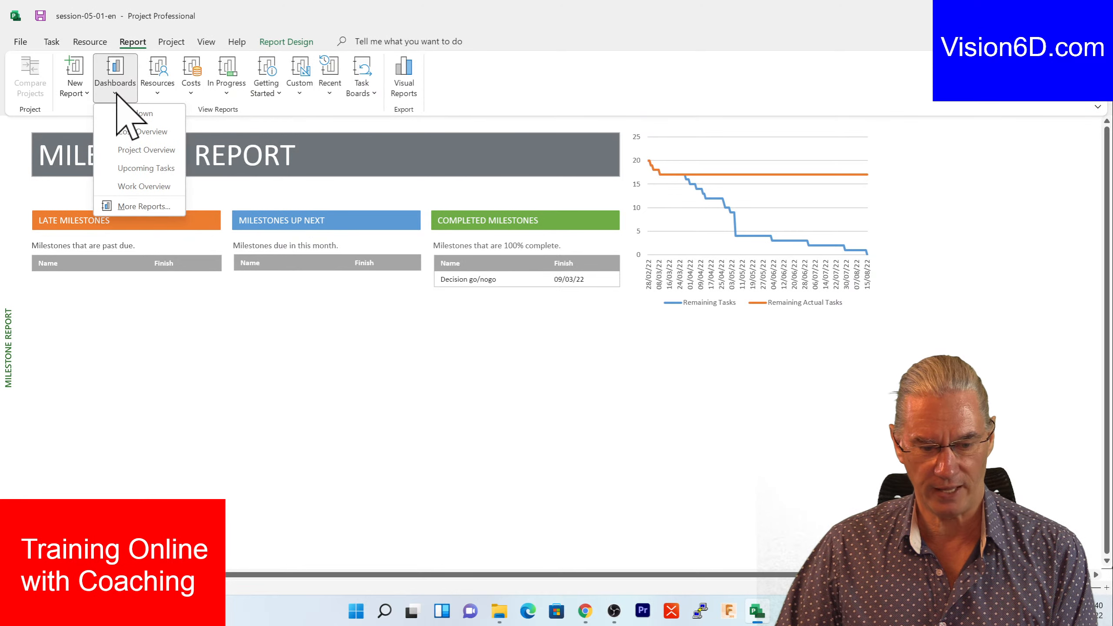
click(144, 168)
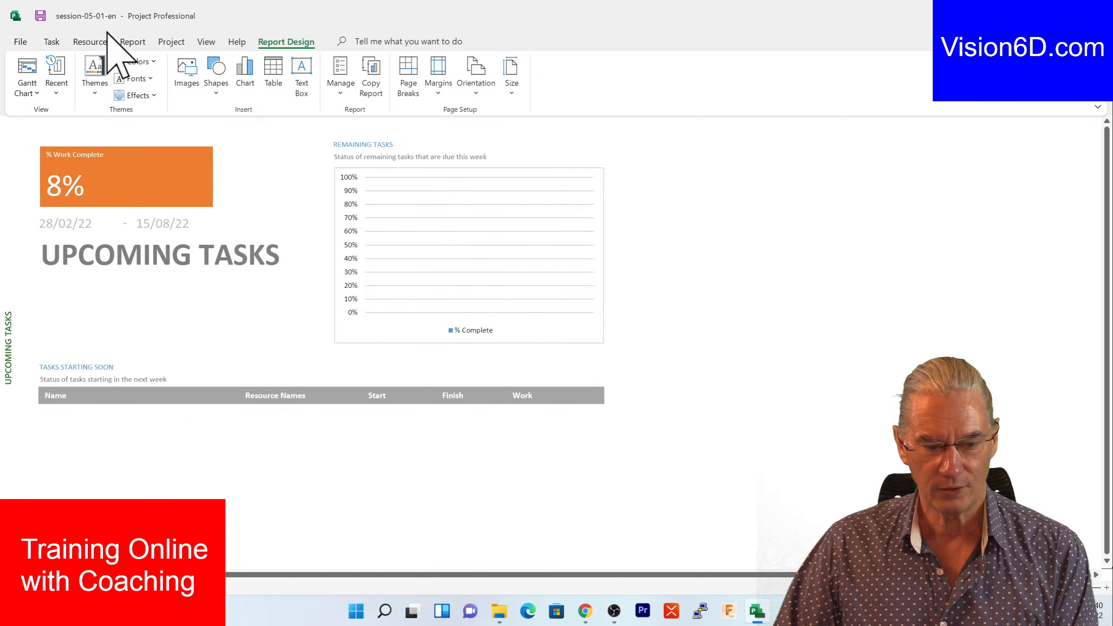
Return to the Gantt chart and set the Determine scope task to 100 percent complete in its task information
click(134, 43)
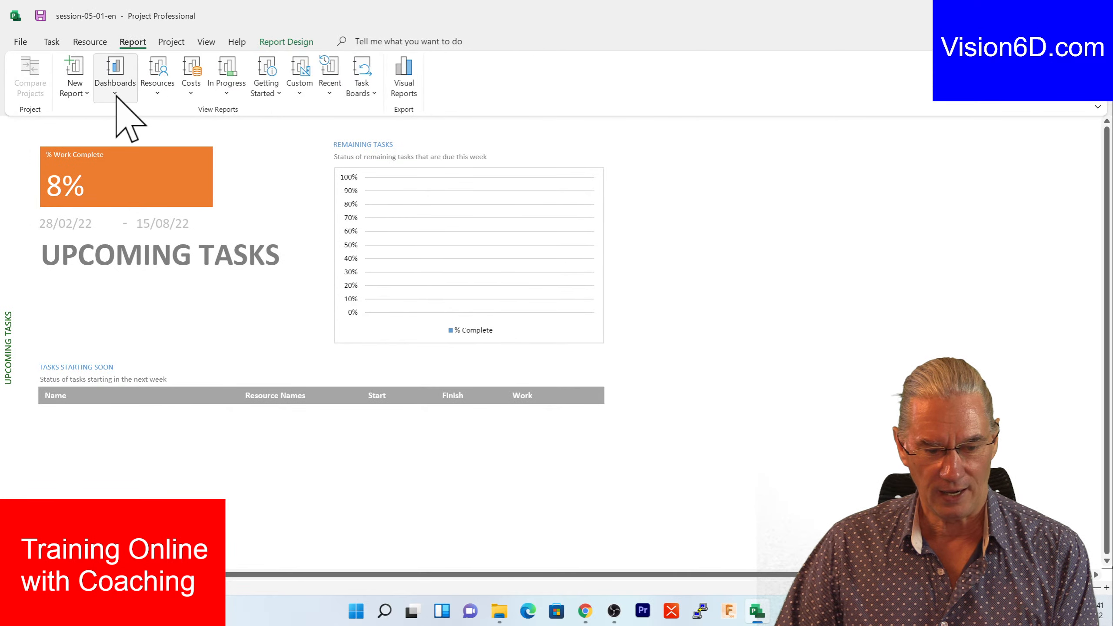
click(50, 43)
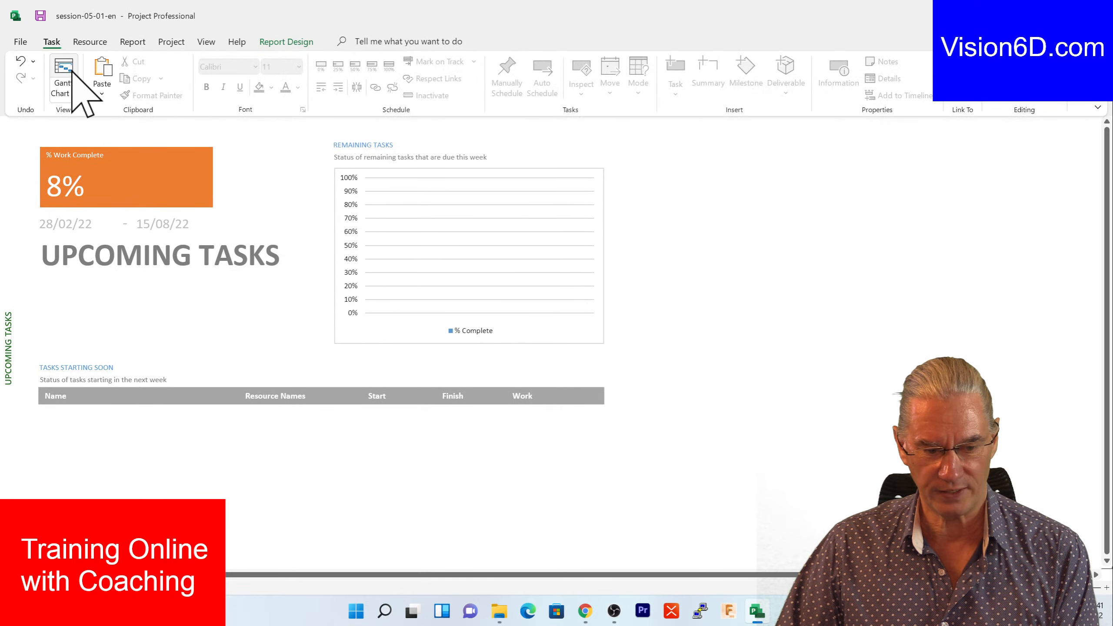
click(66, 75)
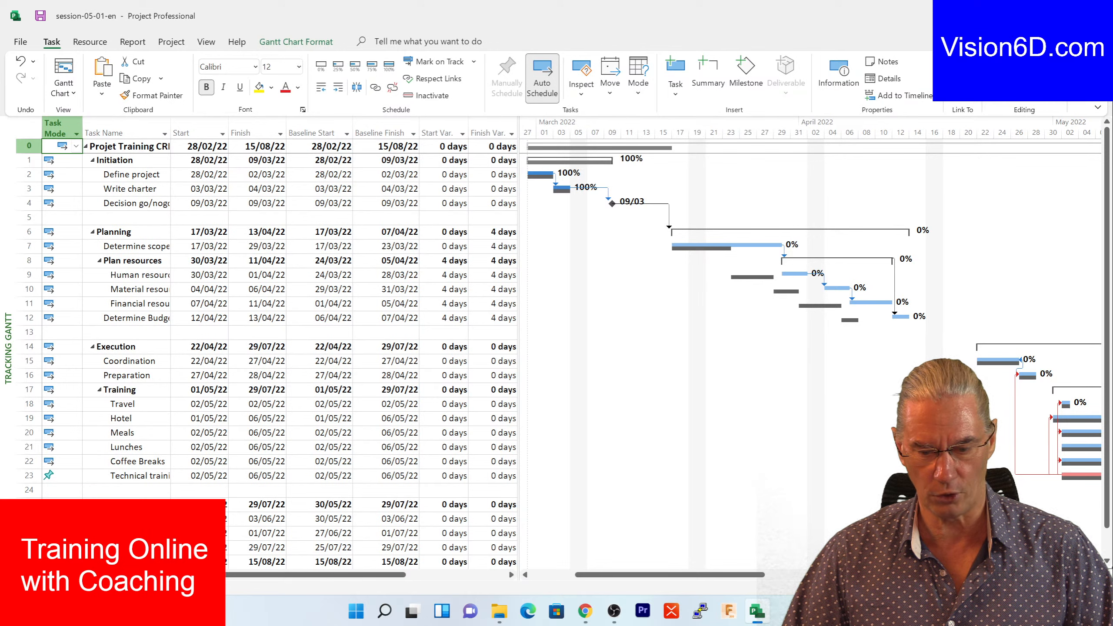
double_click(92, 246)
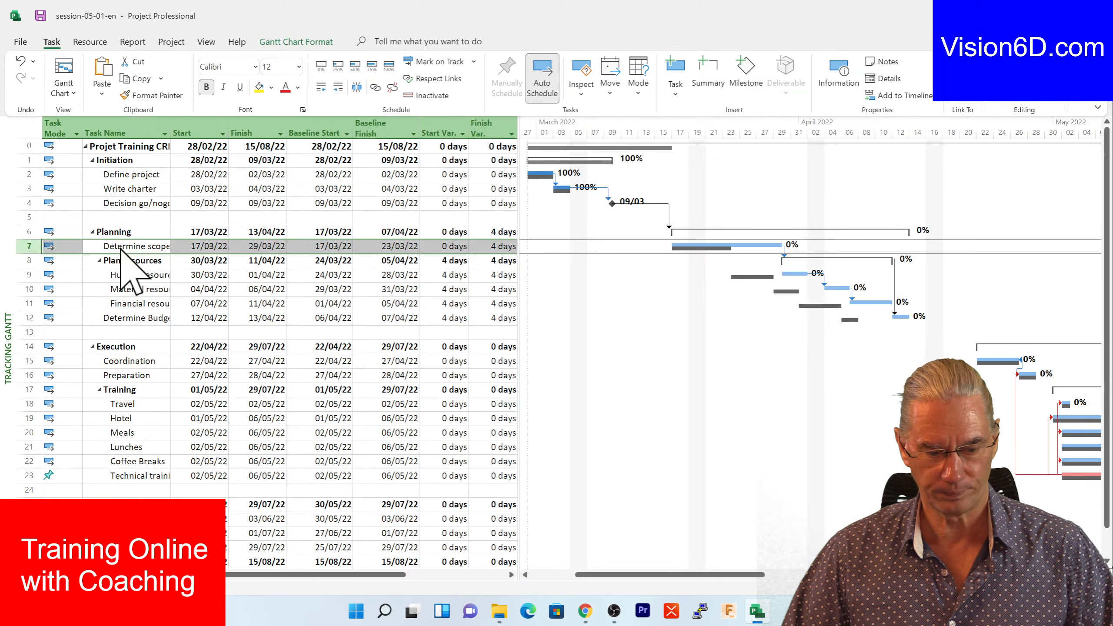
click(443, 222)
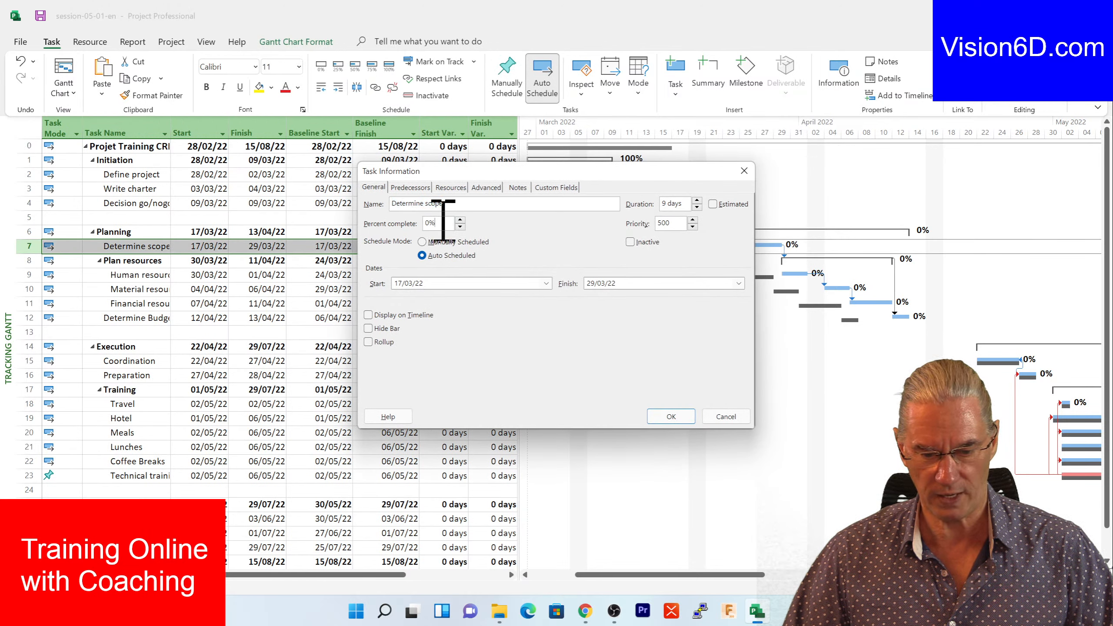
key(BackSpace)
key(BackSpace)
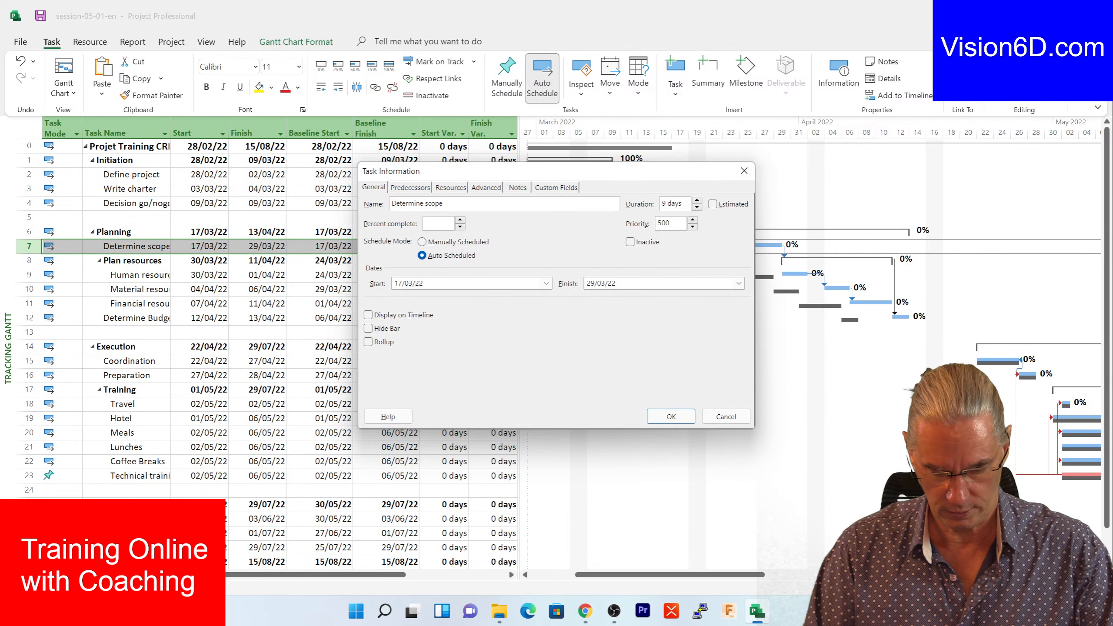
text(100)
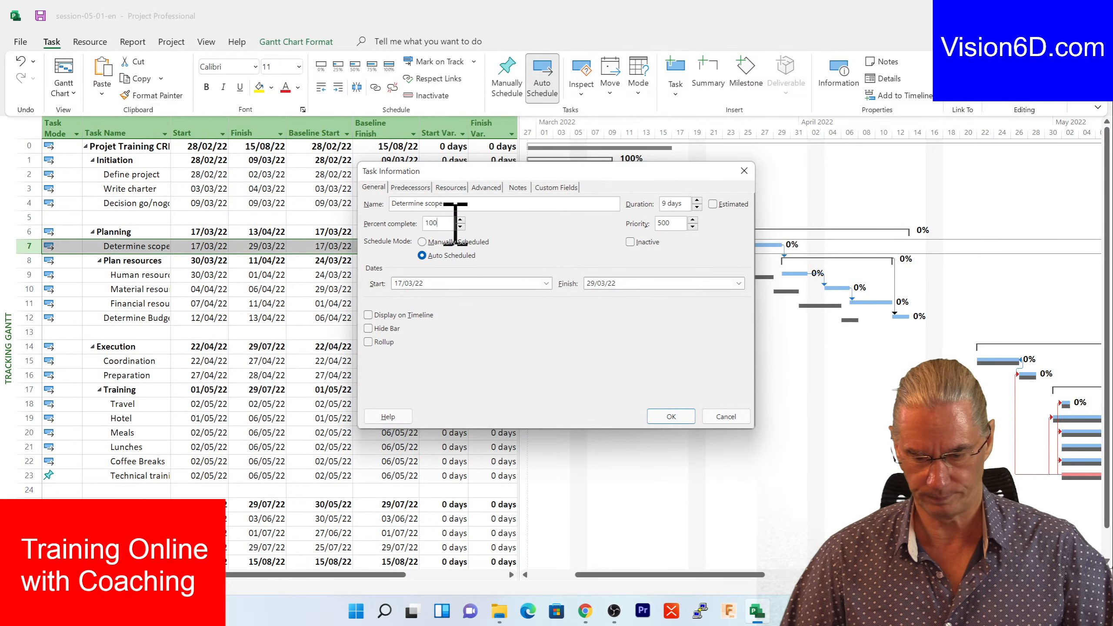
click(667, 417)
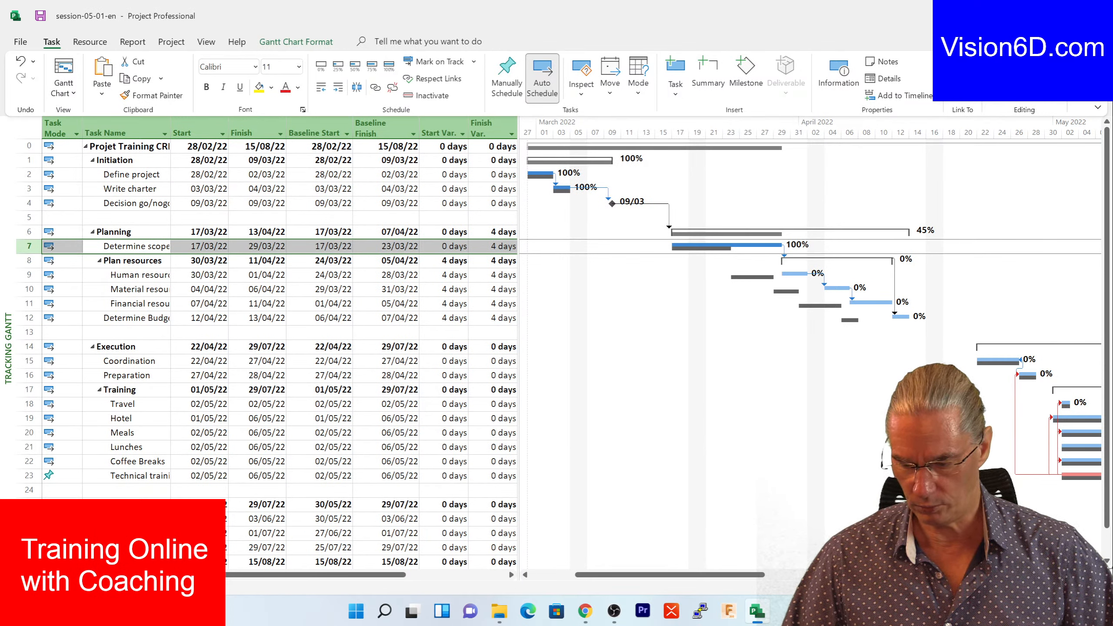
Examine the Determine scope bar against its baseline in the Tracking Gantt at a day-level timescale
click(1001, 588)
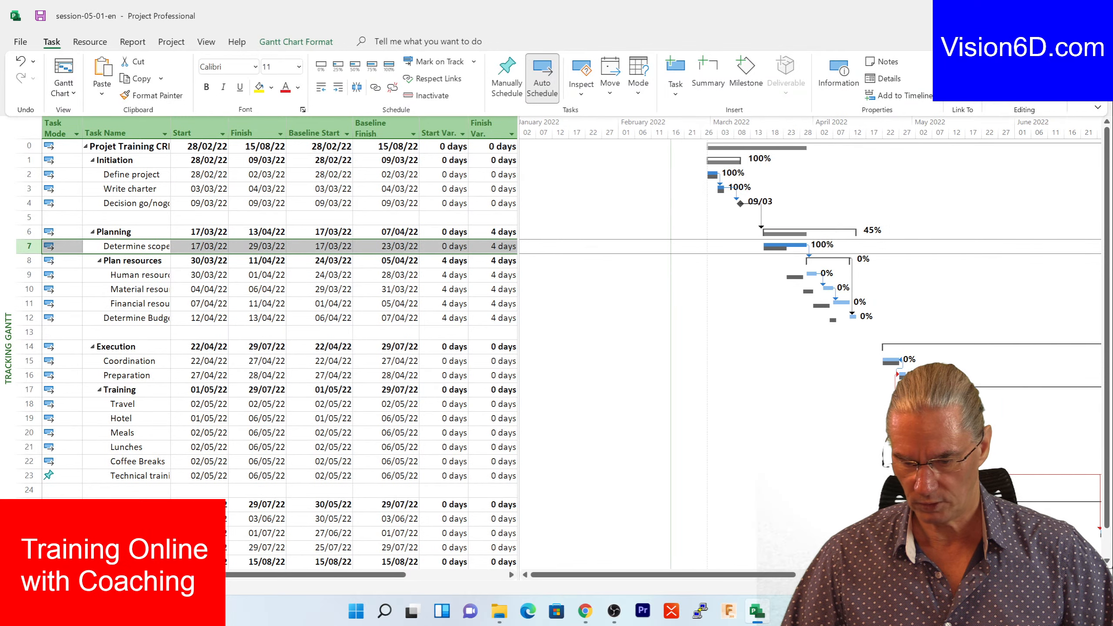
click(1095, 587)
click(1095, 587)
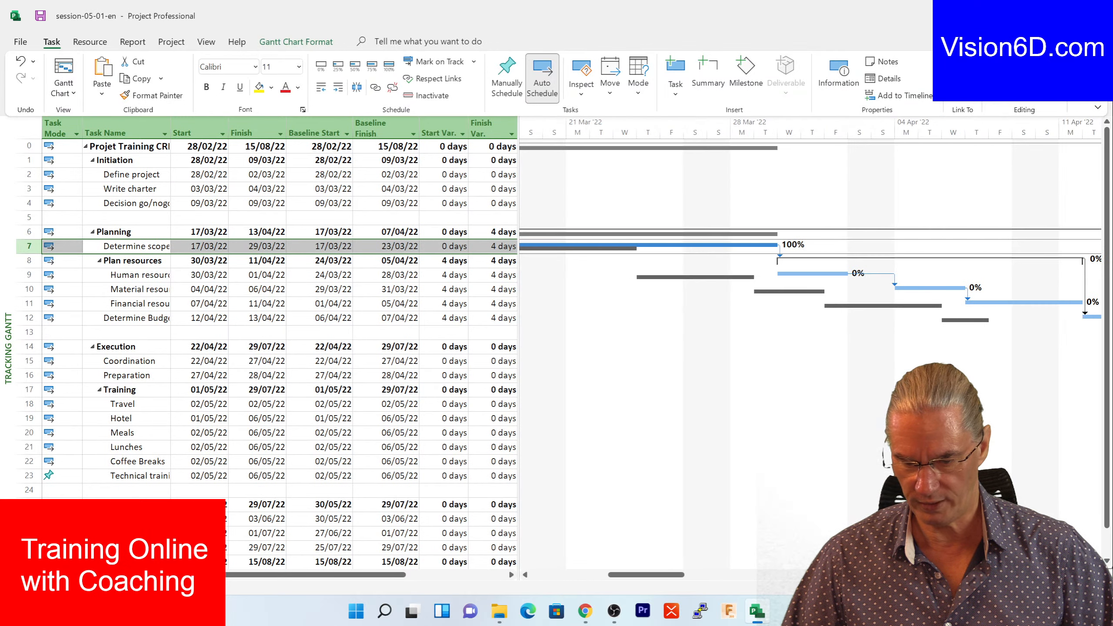
drag(633, 574, 599, 573)
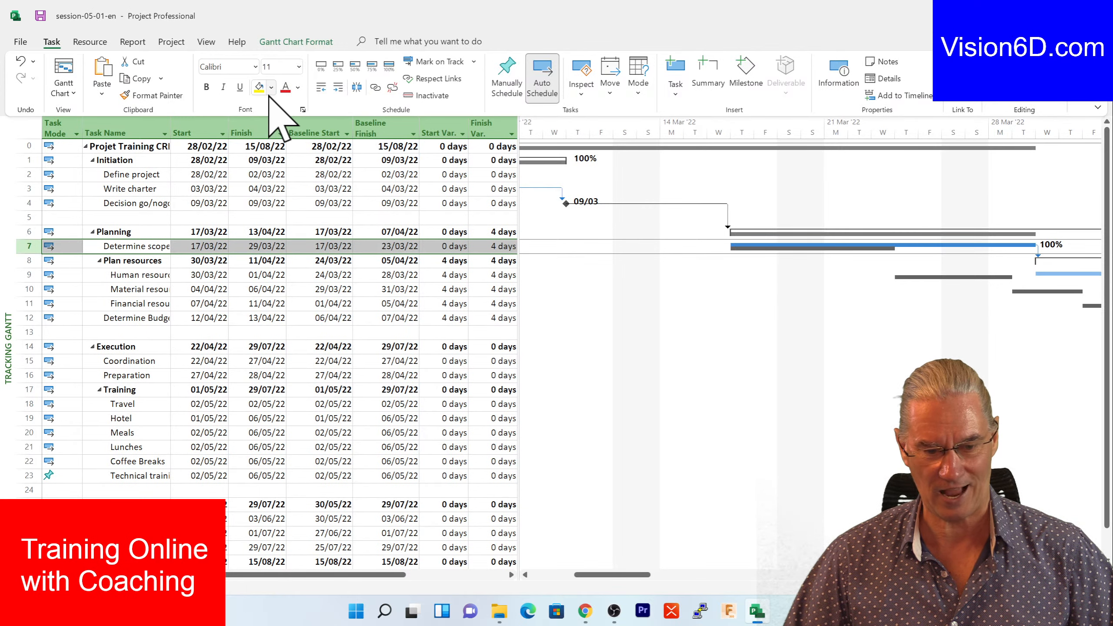
Switch the task sheet to the Tracking table
click(206, 42)
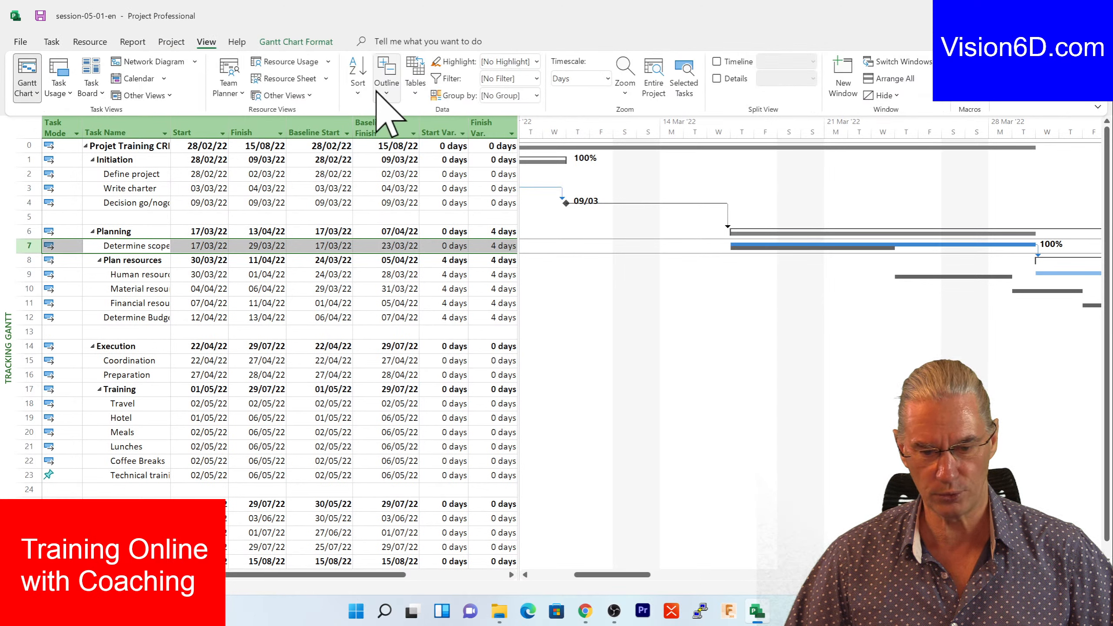
click(415, 91)
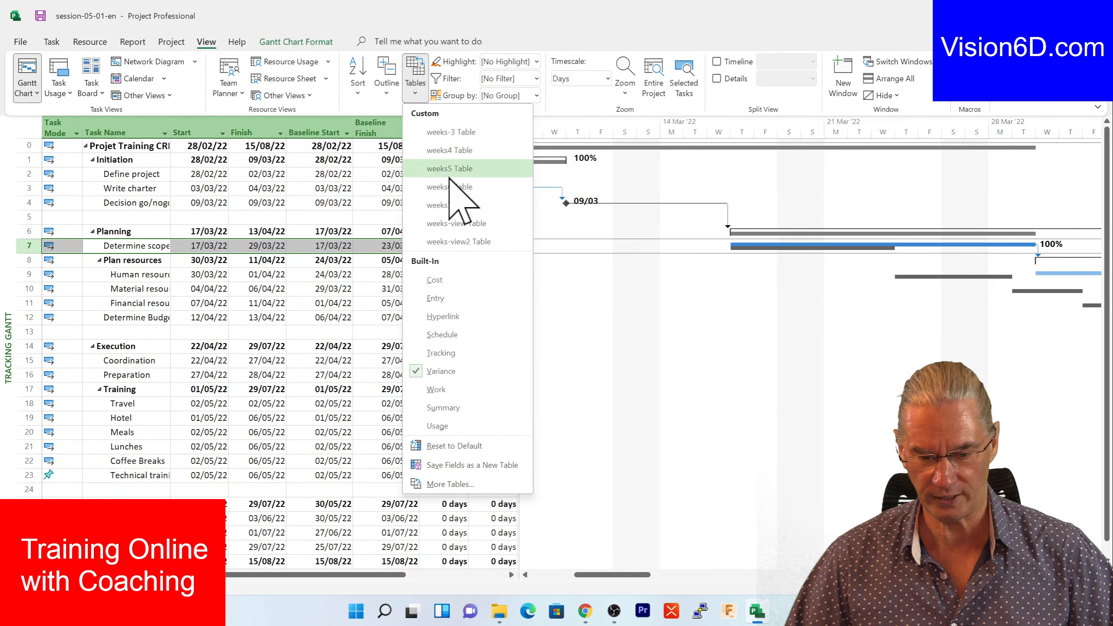
click(451, 351)
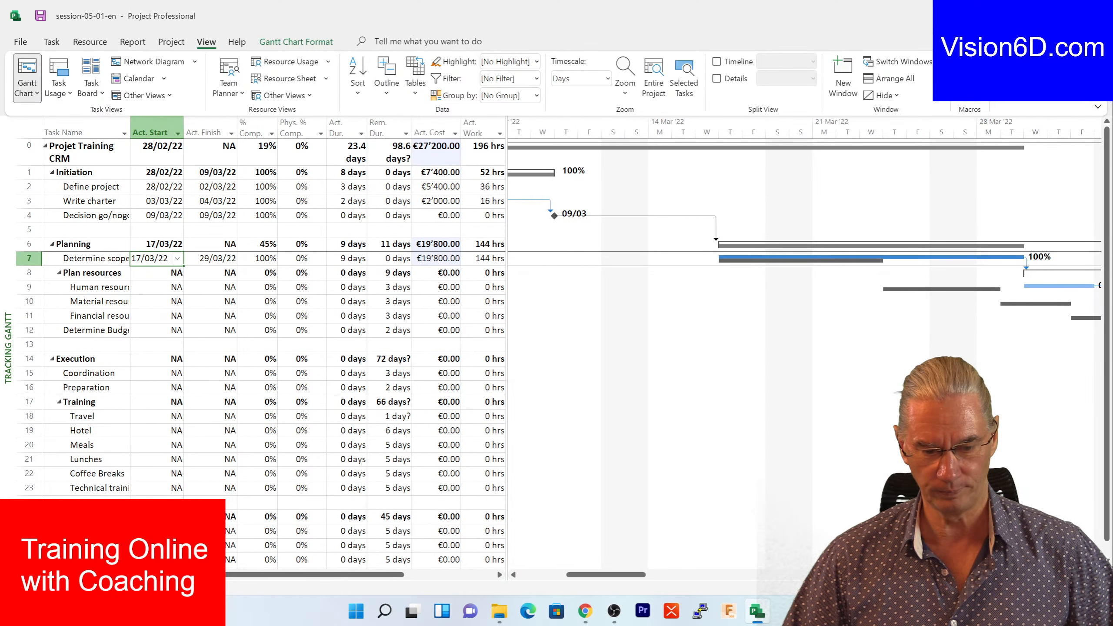
Set the % complete of the Determine scope task to 50% in the Tracking table
click(267, 259)
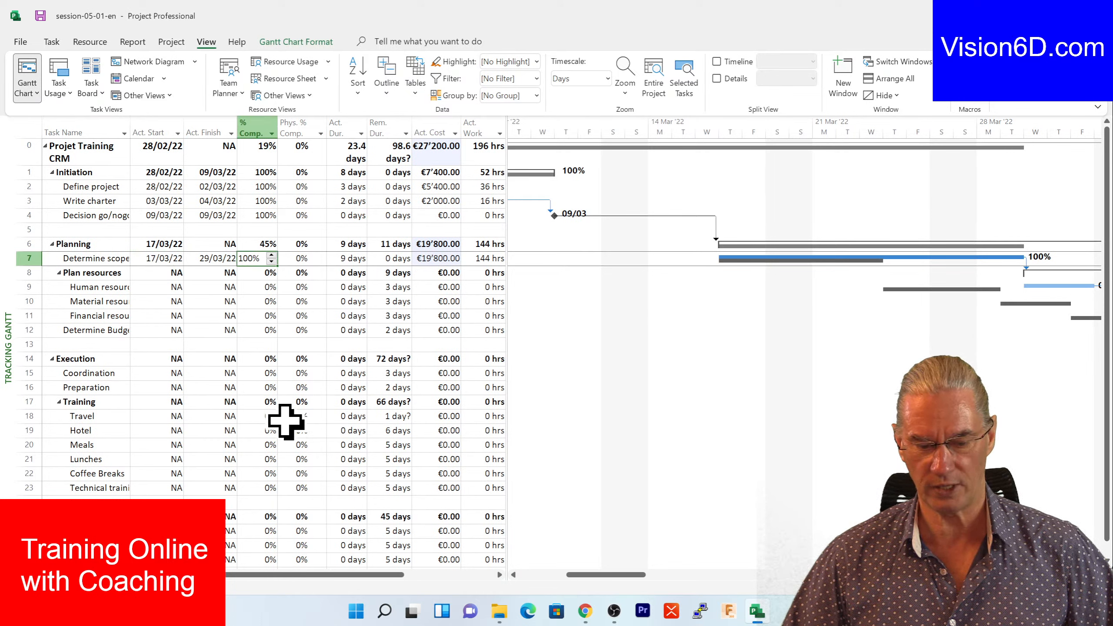
text(50)
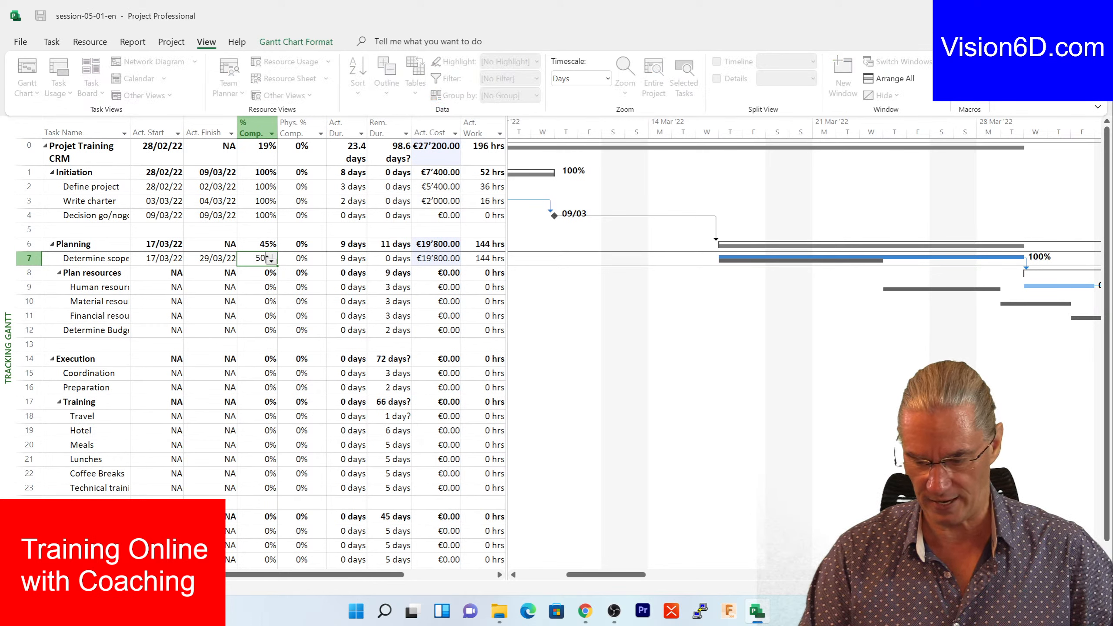
key(Return)
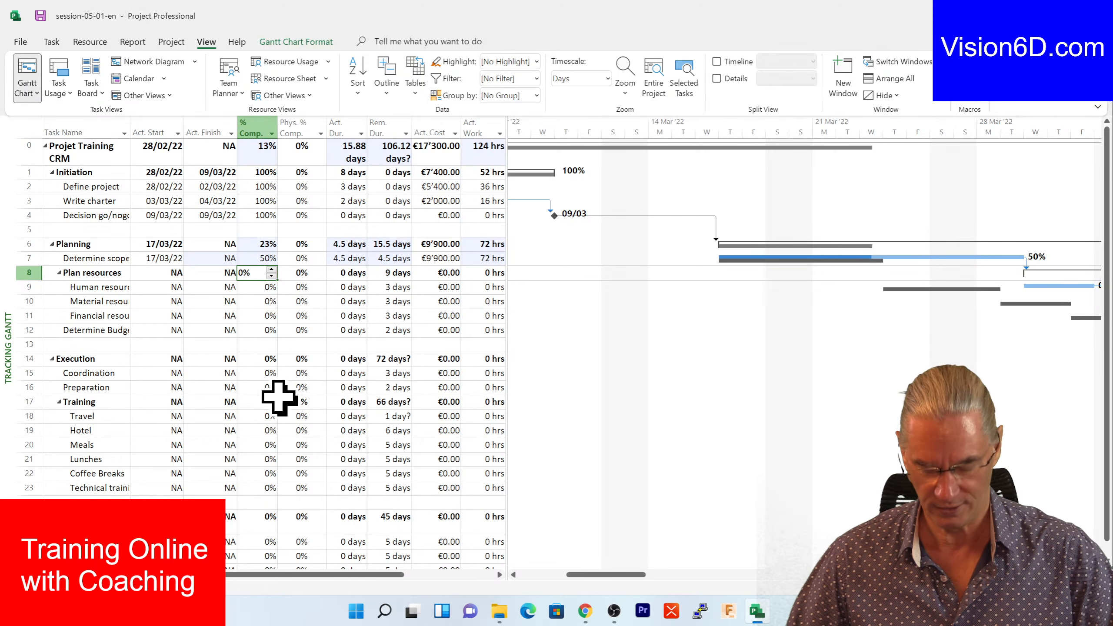
Set the Plan resources summary task to 100% complete and its Human resources subtask to 0%
text(100)
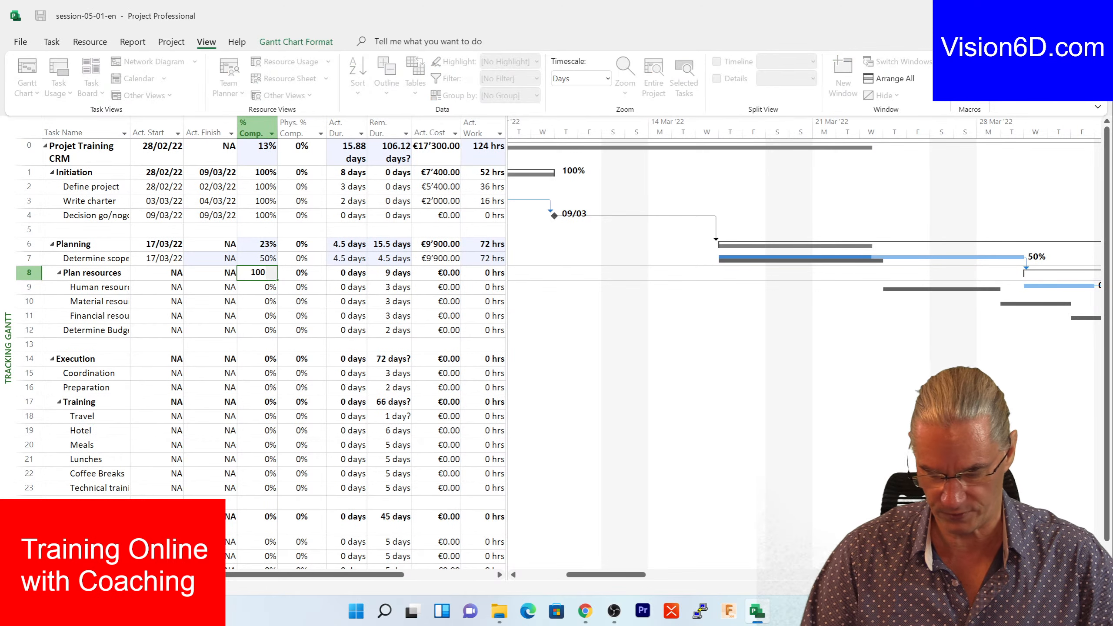
key(Return)
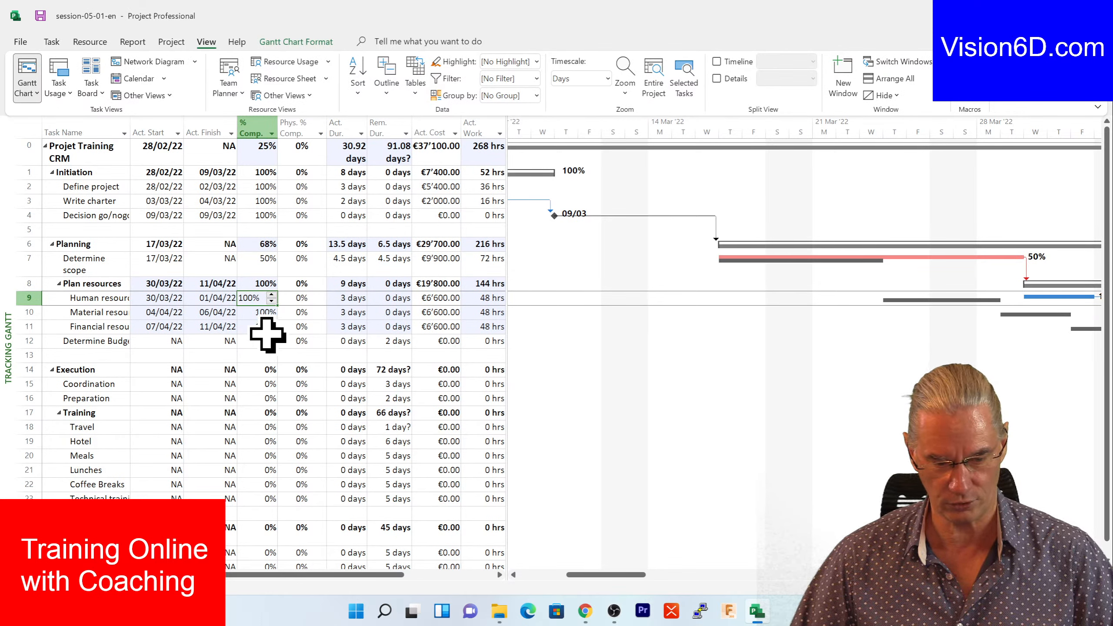
click(268, 303)
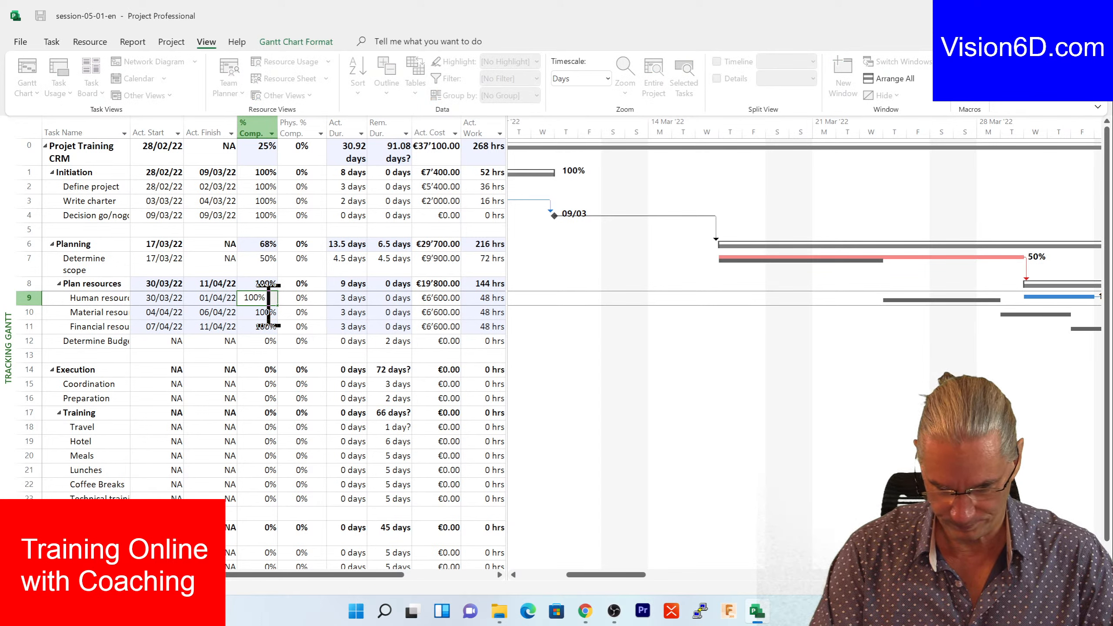
key(BackSpace)
key(BackSpace)
key(BackSpace)
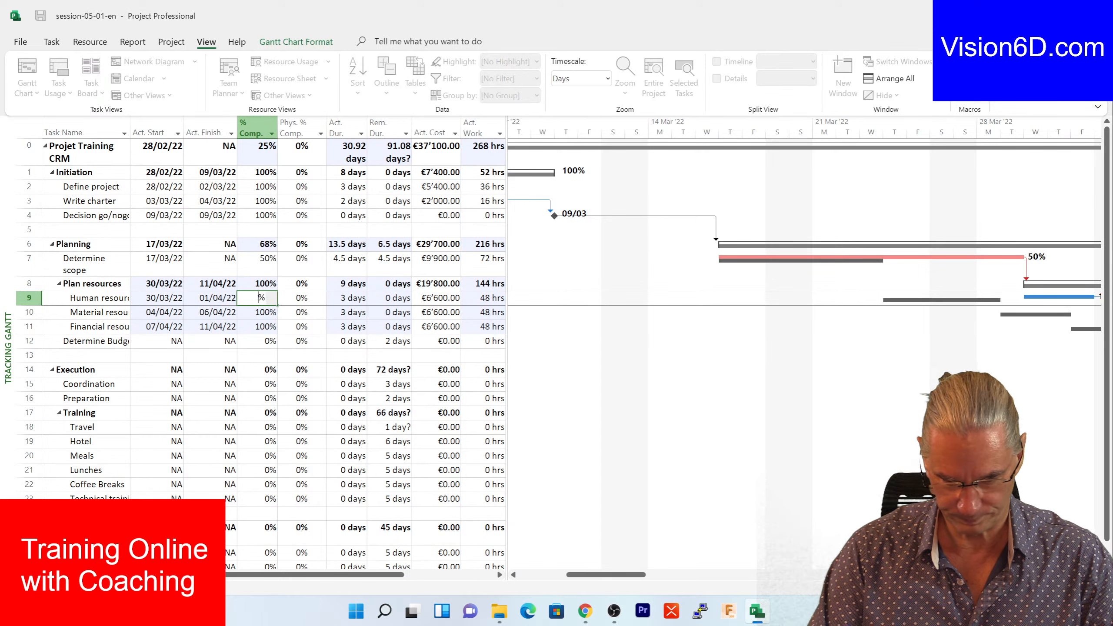
text(0)
click(263, 310)
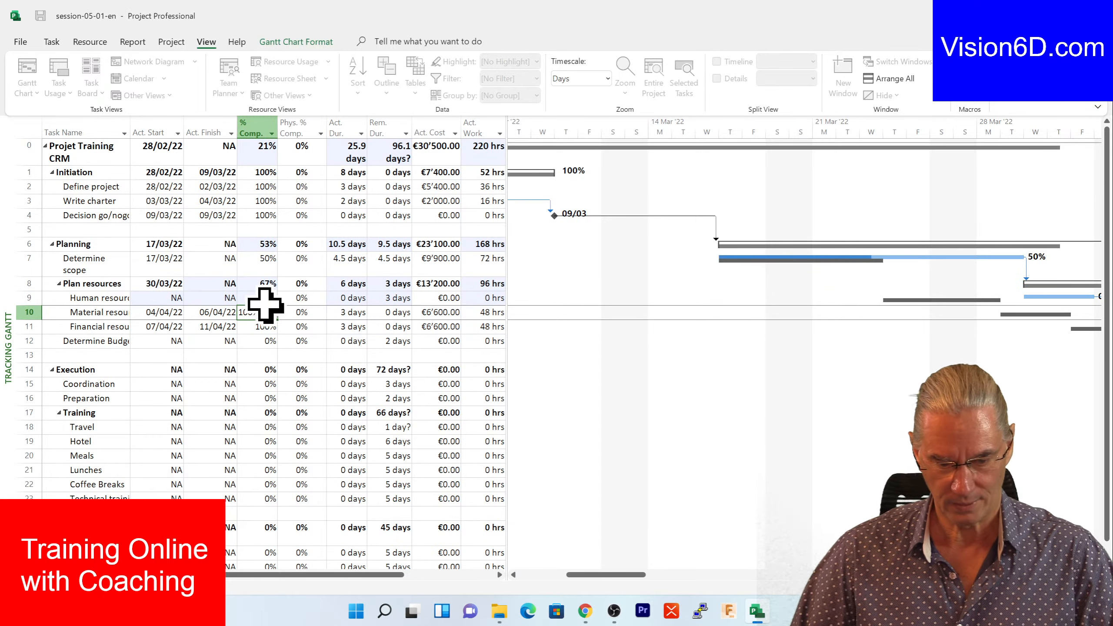
Set the % complete of the Determine scope task to 100% in the Tracking table
click(261, 263)
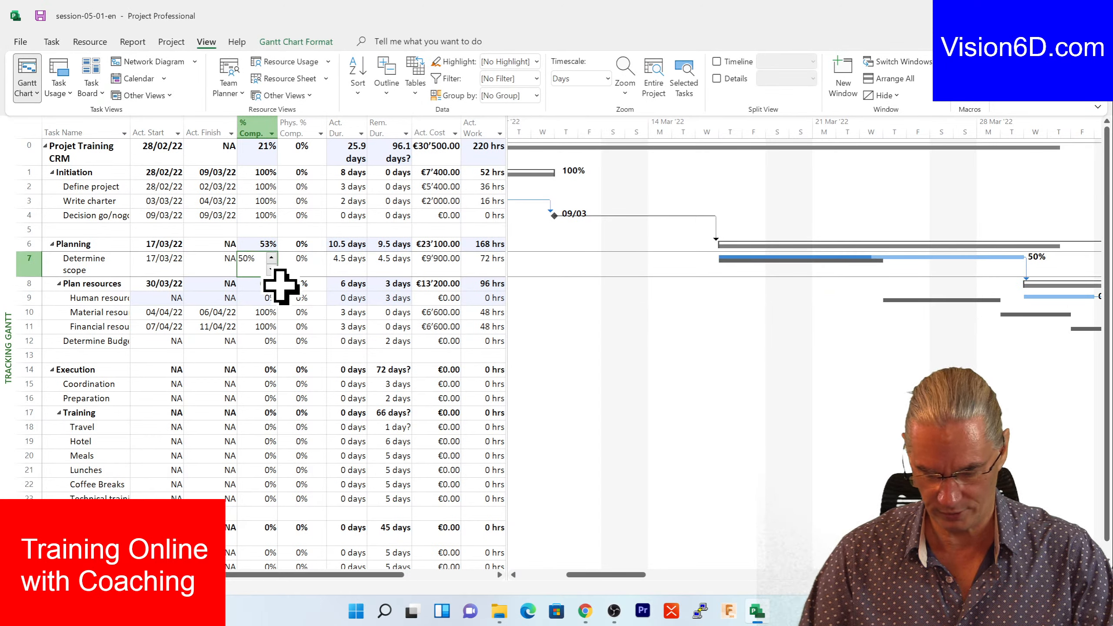
text(100)
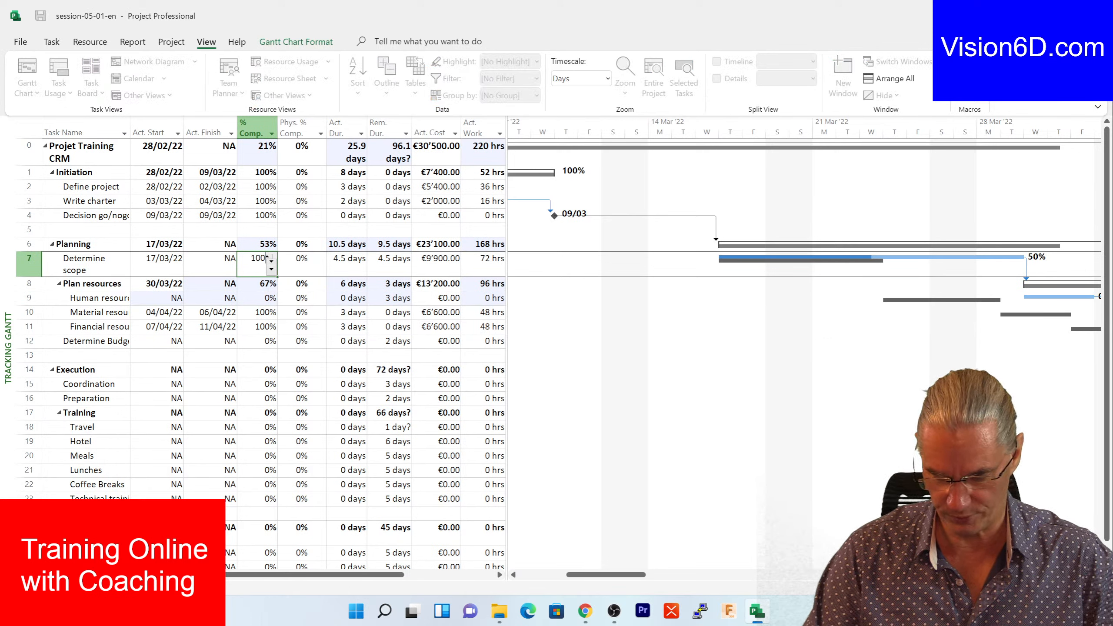
click(270, 282)
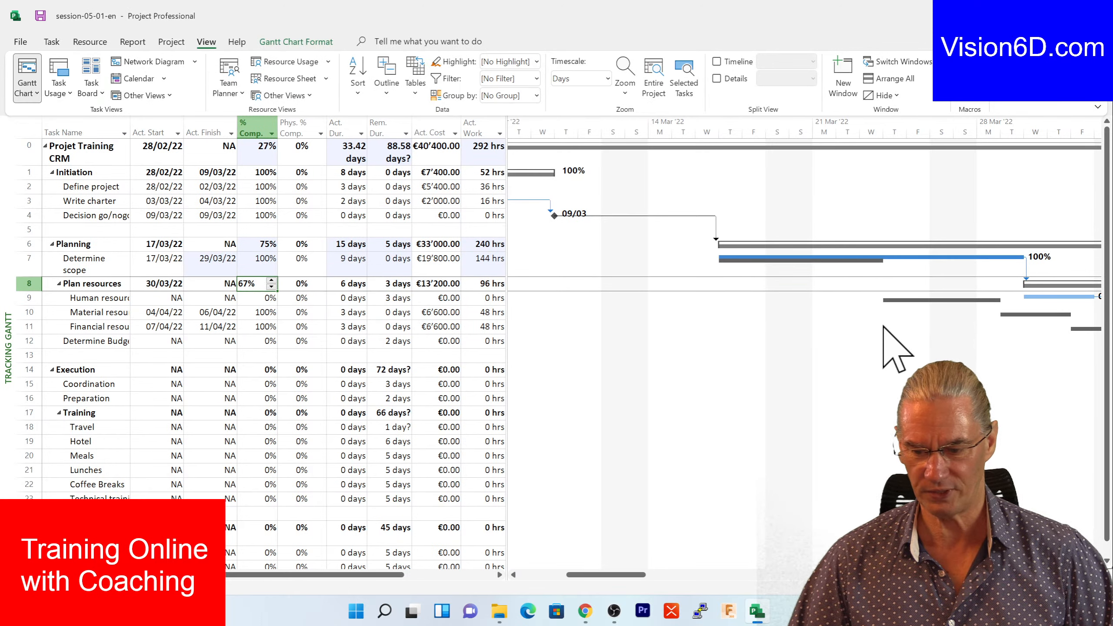